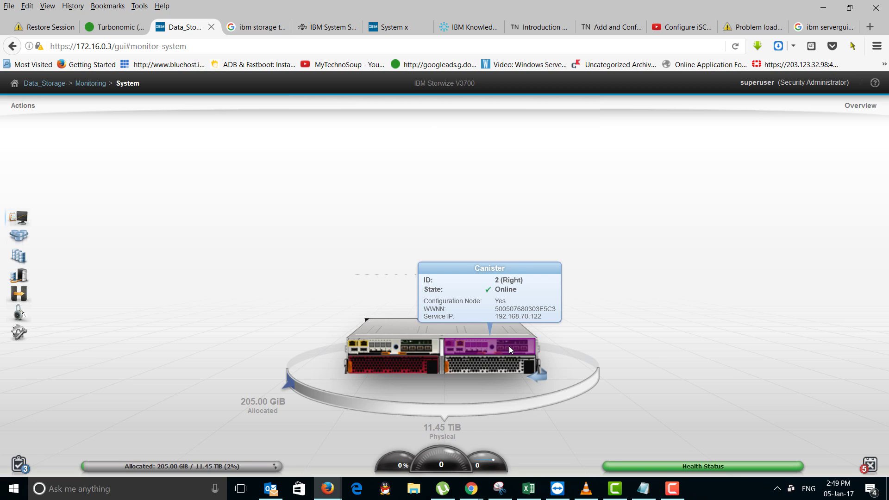
- Inspect the details of both canisters in the system view and open the list of all volumes
{"action": "mouse_move", "coordinate": [452, 345]}
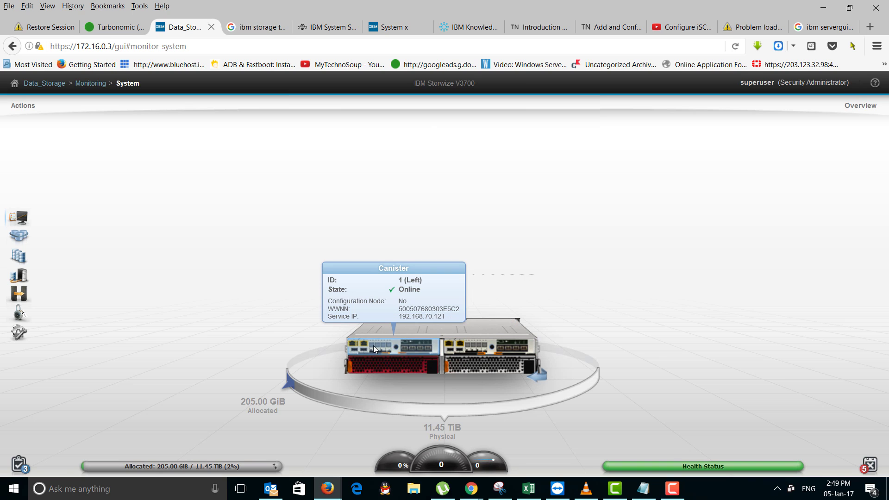
{"action": "mouse_move", "coordinate": [364, 345]}
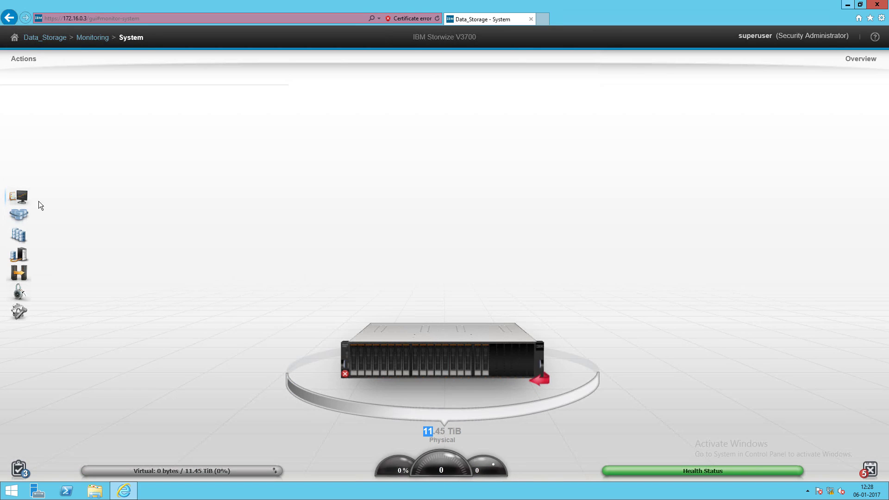
{"action": "mouse_move", "coordinate": [29, 202]}
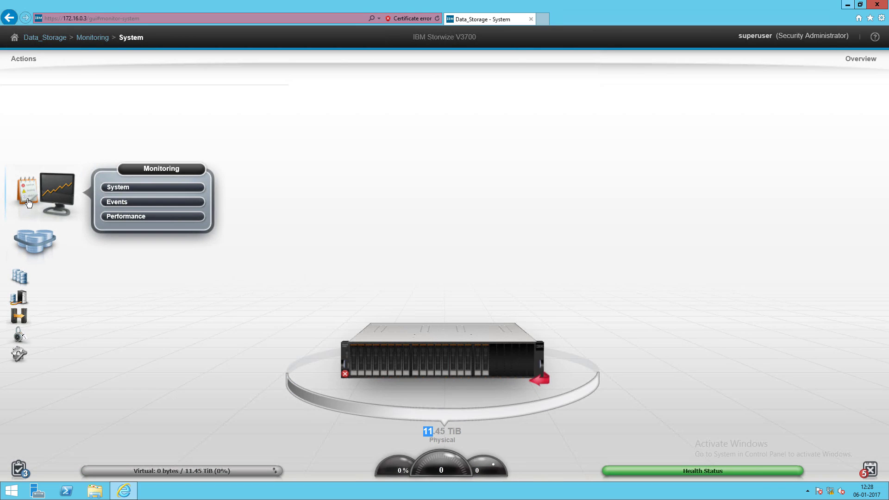
{"action": "mouse_move", "coordinate": [30, 225]}
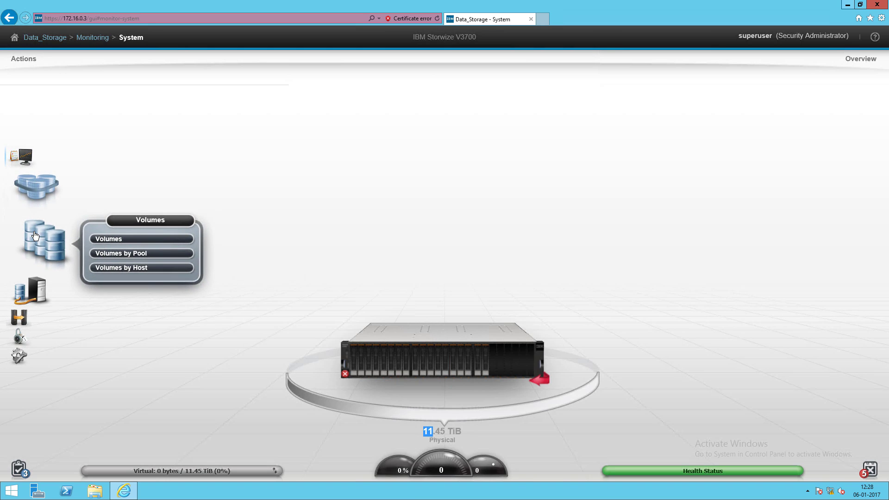
{"action": "left_click", "coordinate": [107, 231]}
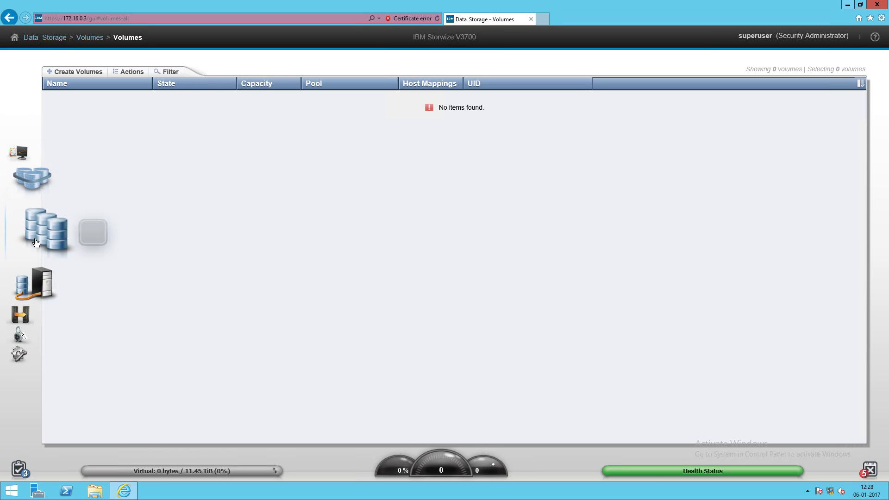
- Start adding an iSCSI host in the Hosts section and name it Data_server
{"action": "mouse_move", "coordinate": [37, 261]}
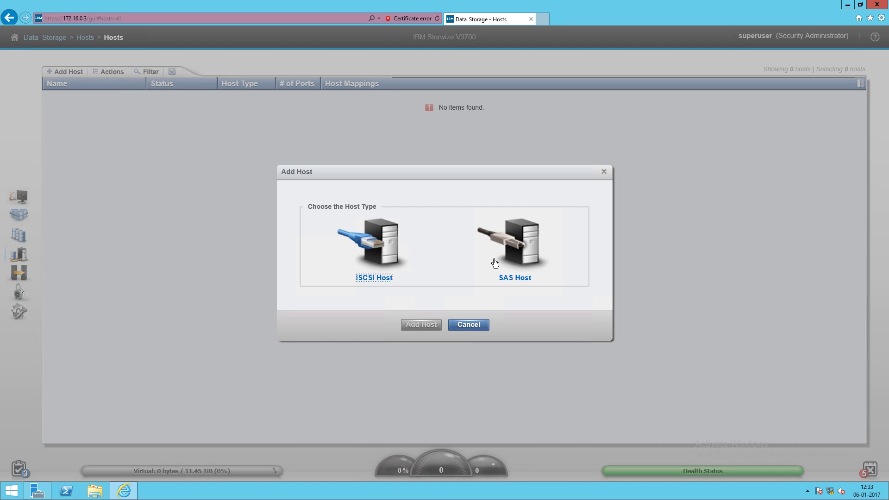
{"action": "left_click", "coordinate": [378, 255]}
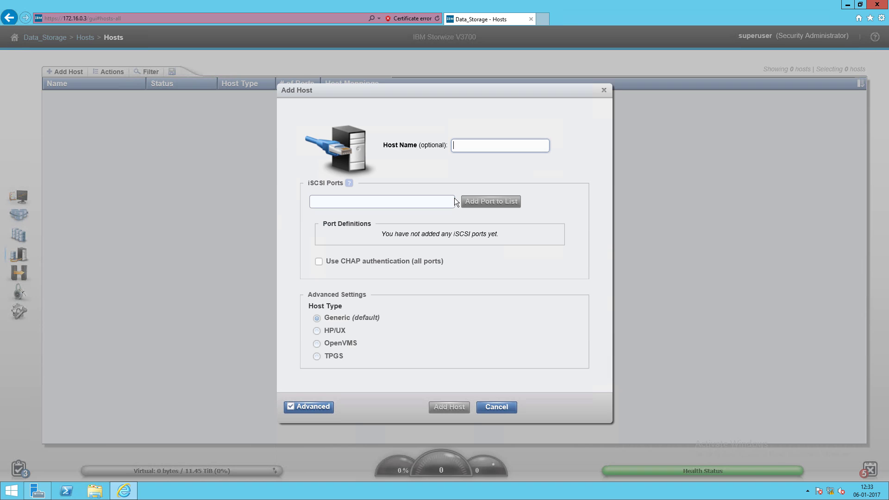
{"action": "type", "text": "Data_server"}
{"action": "left_click", "coordinate": [372, 202]}
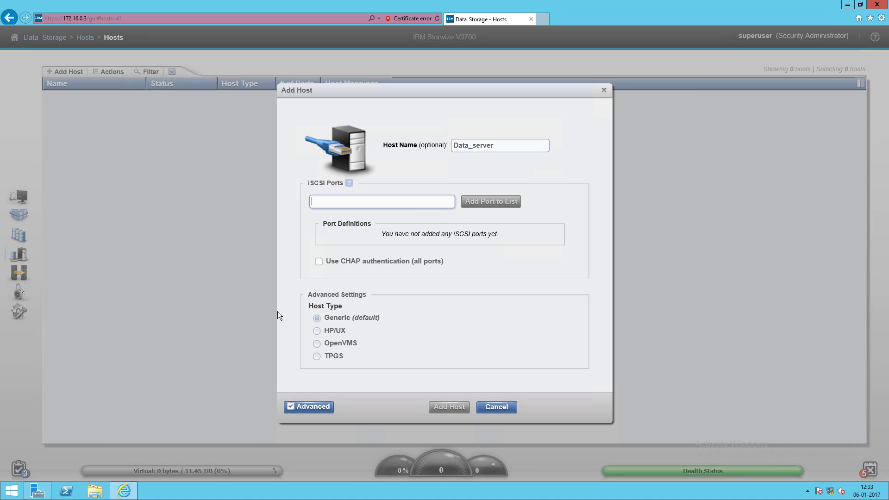
- Switch to Server Manager, open iSCSI Initiator and copy the server's initiator name from its configuration settings
{"action": "left_click_drag", "start_coordinate": [277, 315], "coordinate": [54, 496]}
{"action": "left_click", "coordinate": [55, 497]}
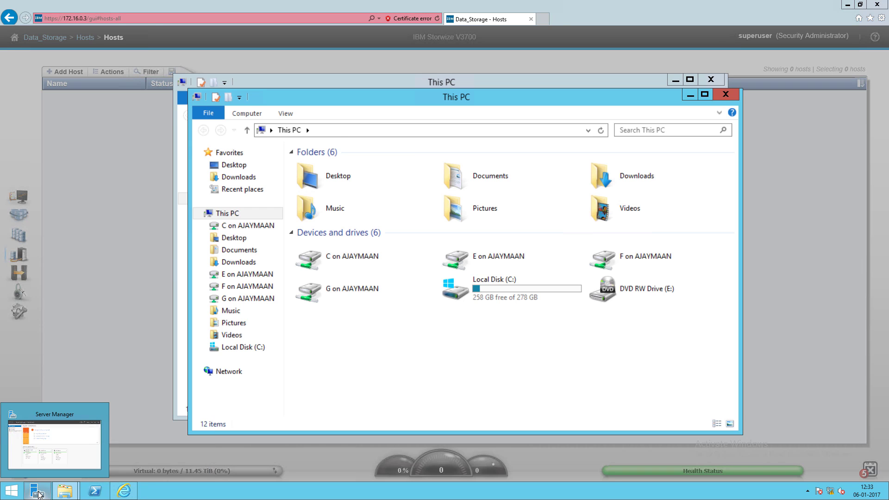
{"action": "left_click", "coordinate": [37, 491]}
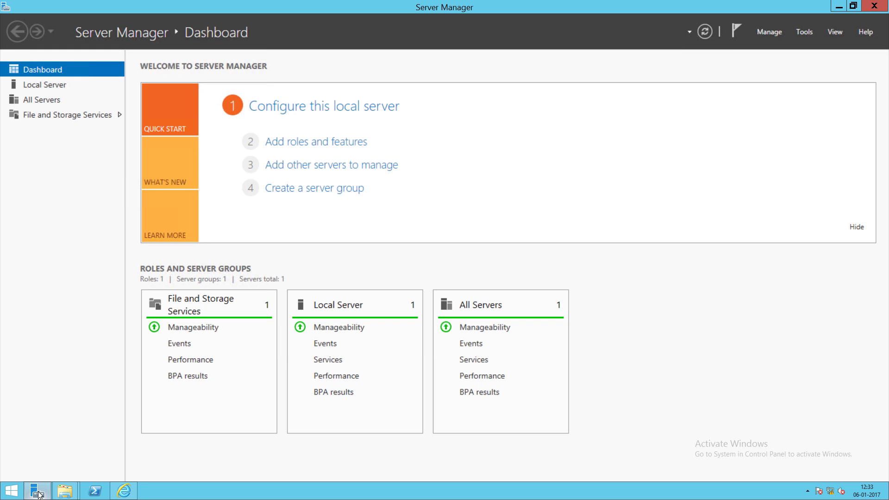
{"action": "left_click", "coordinate": [803, 33]}
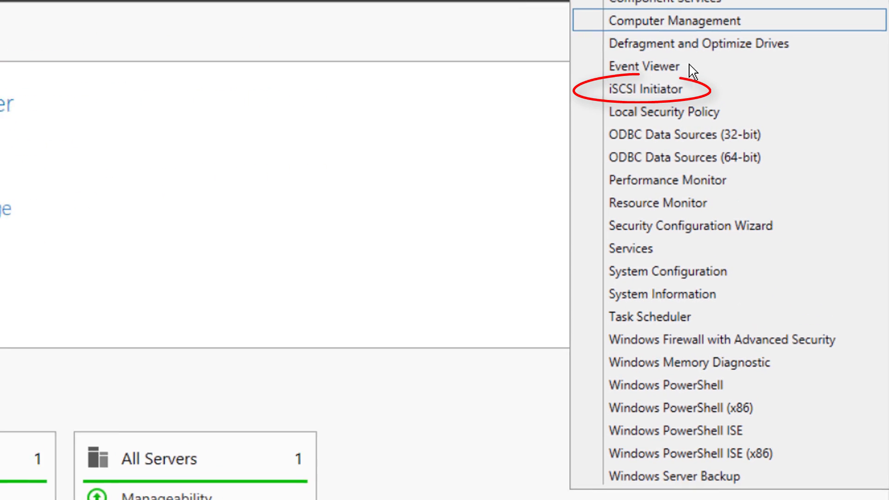
{"action": "left_click", "coordinate": [673, 95]}
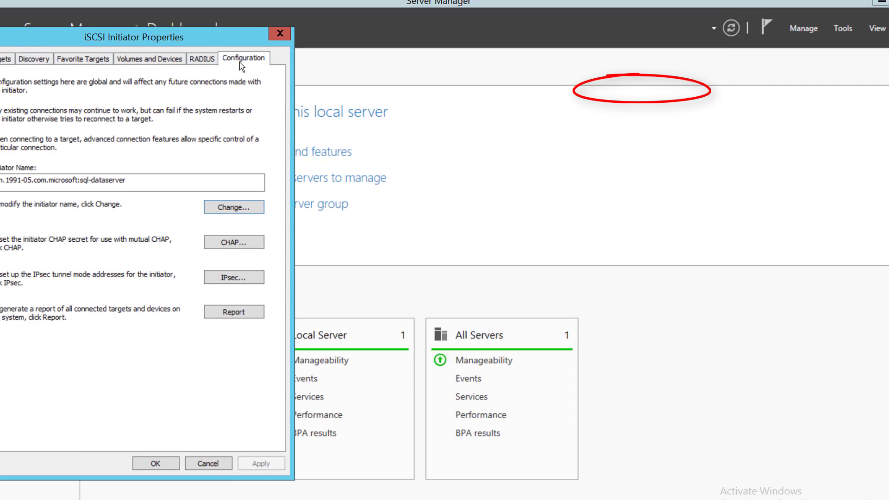
{"action": "left_click_drag", "start_coordinate": [175, 176], "coordinate": [48, 177]}
{"action": "key", "text": "ctrl+c"}
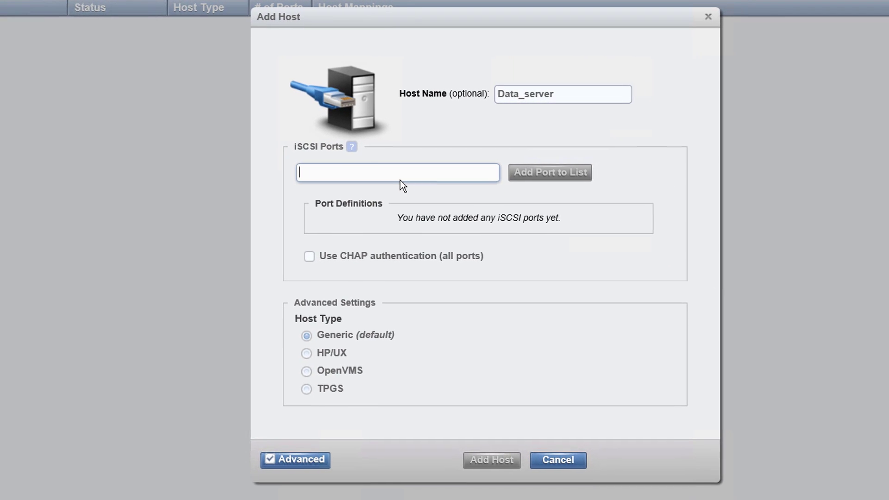
- Add iqn.1991-05.com.microsoft:sql-dataserver as the iSCSI port of Data_server and create the host
{"action": "left_click", "coordinate": [635, 202]}
{"action": "key", "text": "ctrl+v"}
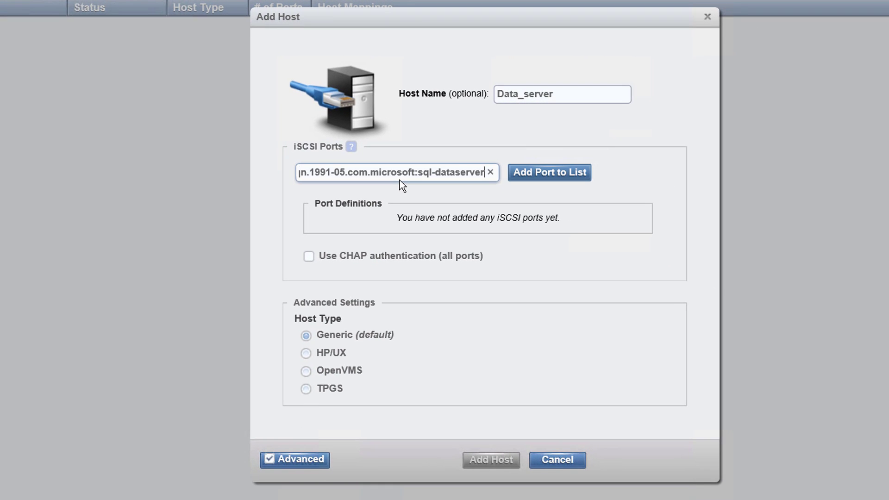
{"action": "left_click", "coordinate": [536, 172]}
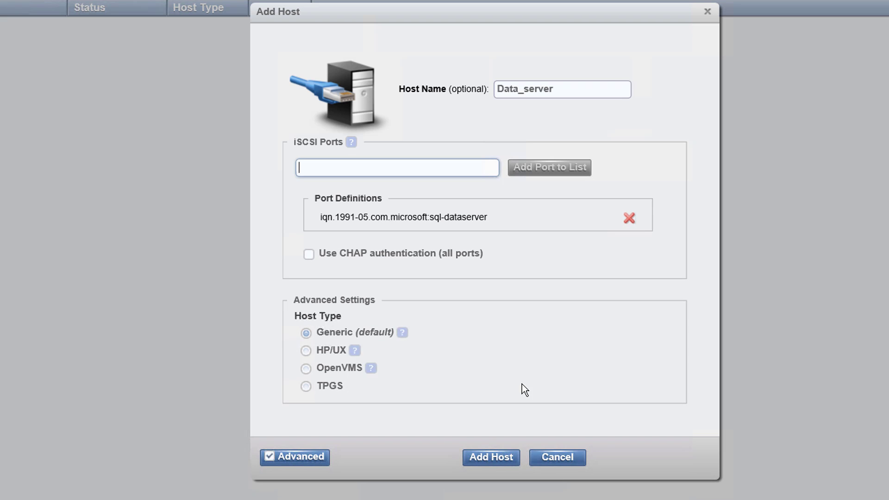
{"action": "left_click", "coordinate": [506, 460]}
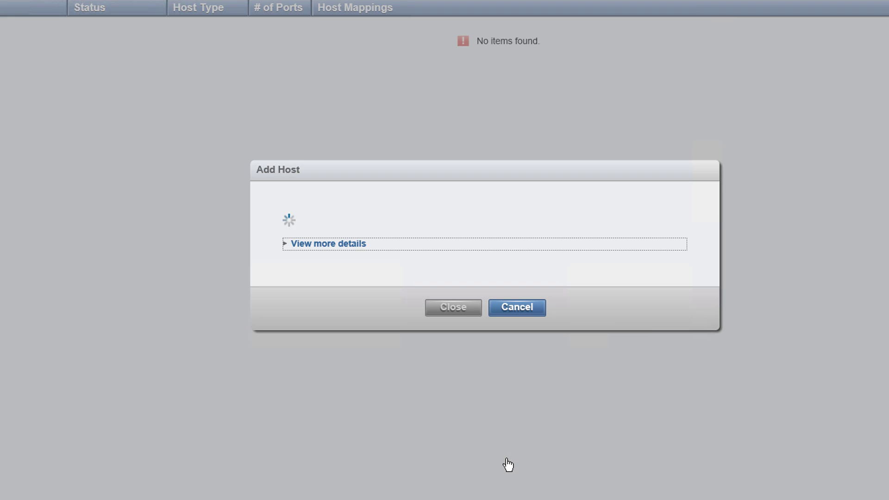
{"action": "left_click", "coordinate": [451, 314]}
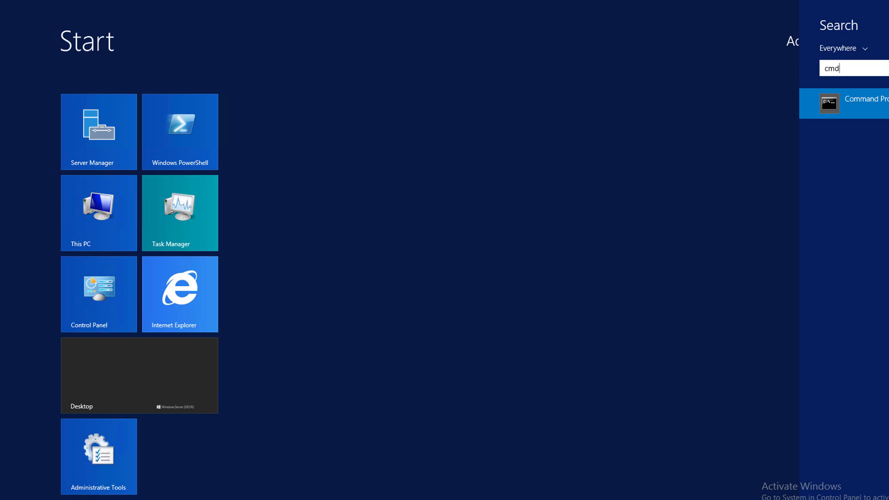
- Open Command Prompt and run the continuous ping command "ping 172.16.0.3 -t"
{"action": "key", "text": "Return"}
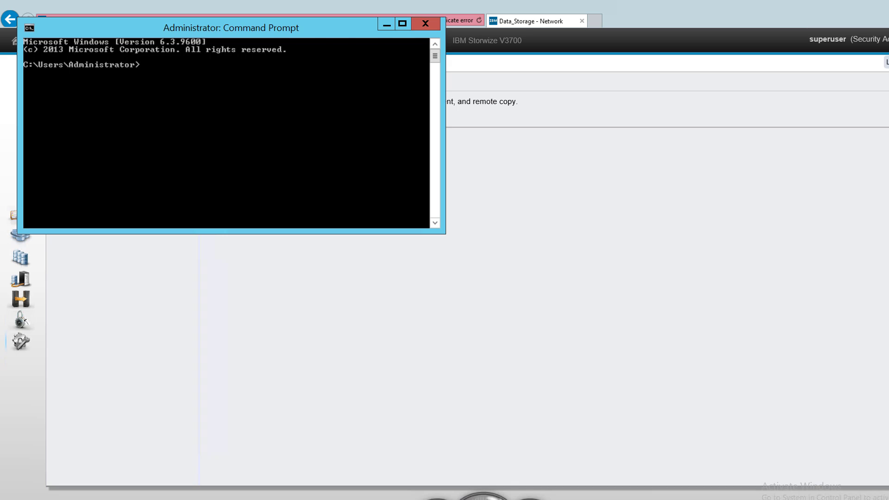
{"action": "type", "text": "172,"}
{"action": "key", "text": "BackSpace"}
{"action": "key", "text": "BackSpace"}
{"action": "key", "text": "BackSpace"}
{"action": "type", "text": "ping 172.16.0.3 -t"}
{"action": "key", "text": "Return"}
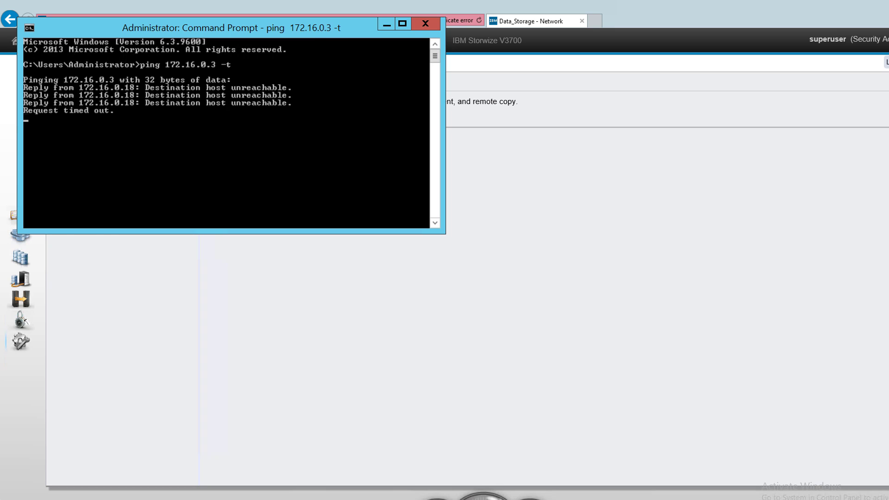
- Check the network connection details of the Ethernet adapter in Network and Sharing Center
{"action": "key", "text": "alt+Tab"}
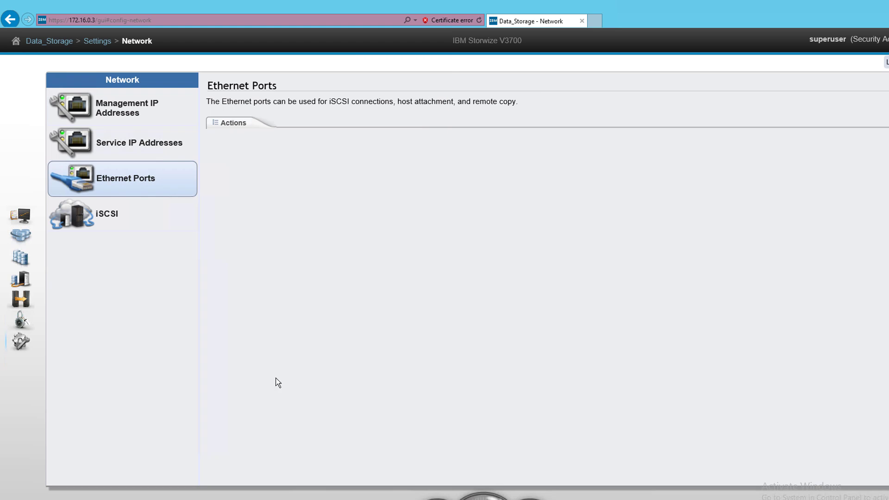
{"action": "key", "text": "ctrl+a"}
{"action": "mouse_move", "coordinate": [760, 5]}
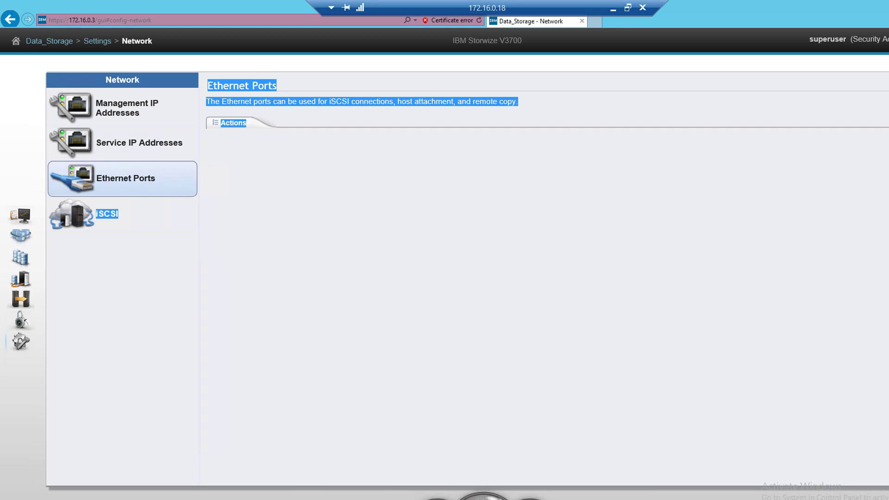
{"action": "left_click", "coordinate": [613, 8]}
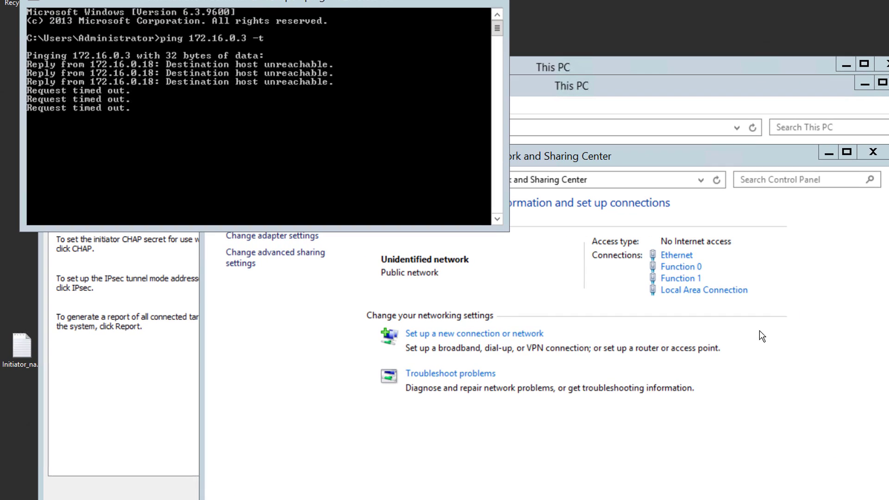
{"action": "left_click", "coordinate": [681, 256]}
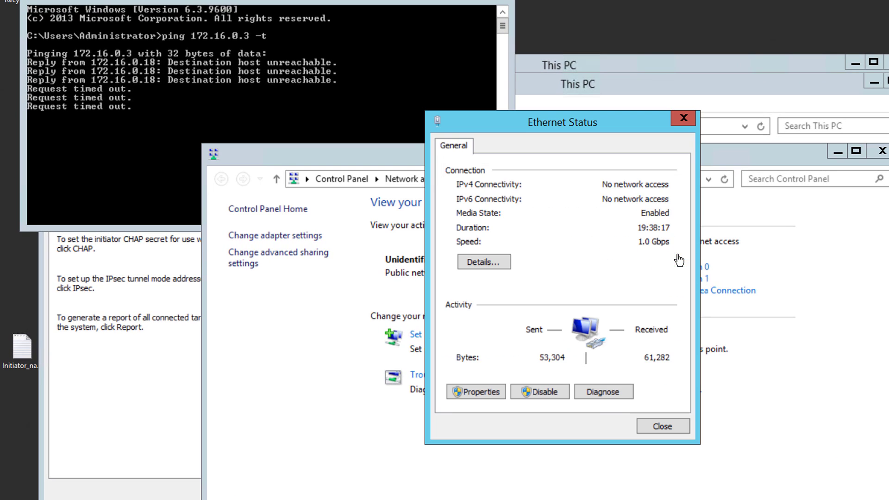
{"action": "left_click", "coordinate": [475, 260]}
{"action": "left_click", "coordinate": [479, 263]}
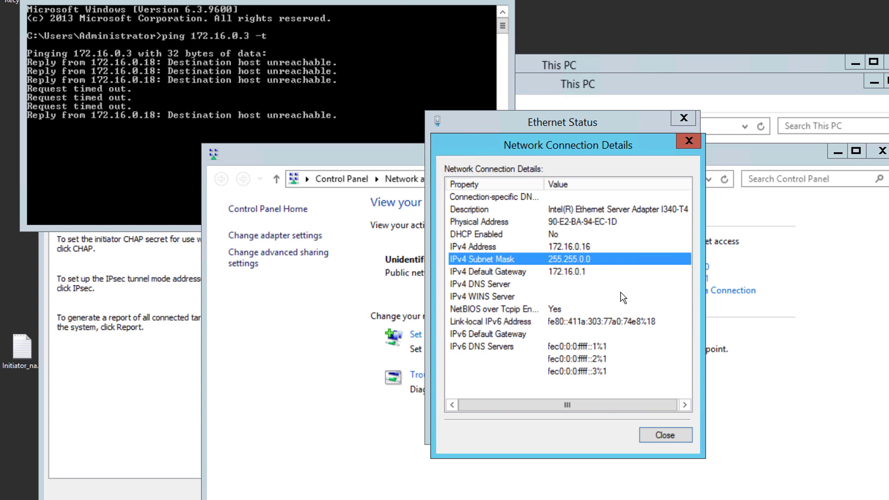
{"action": "left_click", "coordinate": [612, 285]}
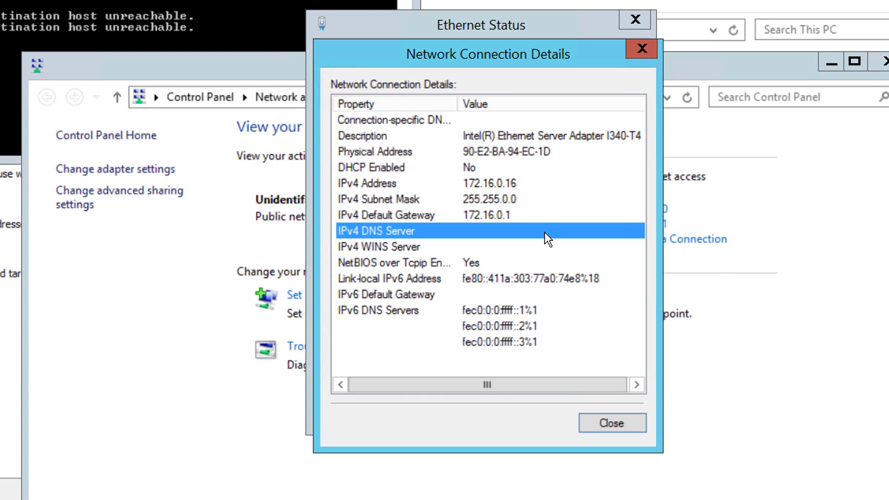
{"action": "left_click", "coordinate": [610, 422]}
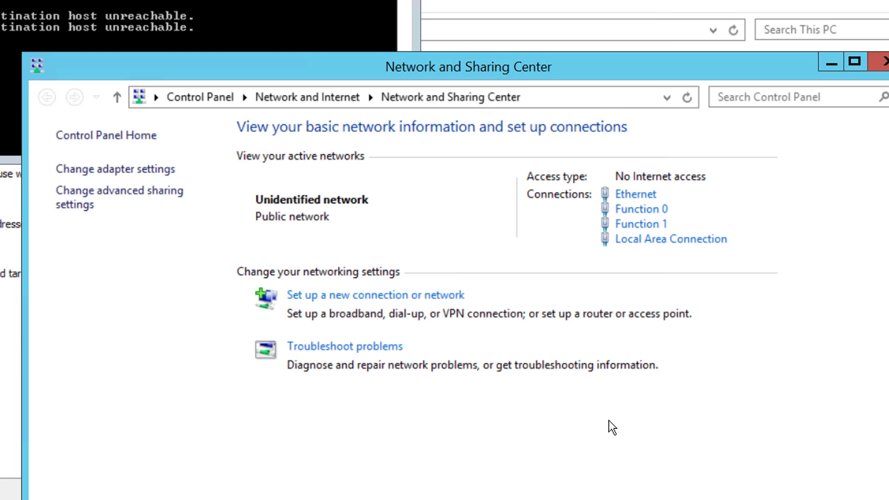
- Review the network connection details of the Function 0 adapter
{"action": "left_click", "coordinate": [652, 211]}
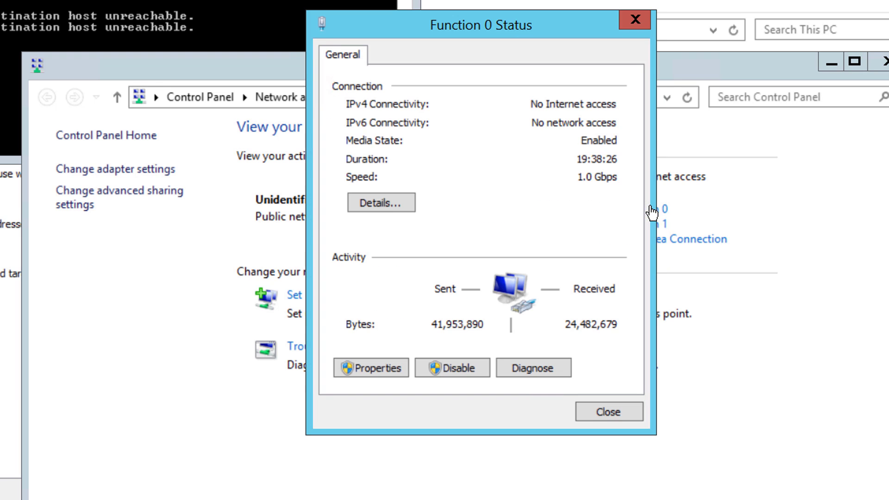
{"action": "left_click", "coordinate": [412, 204]}
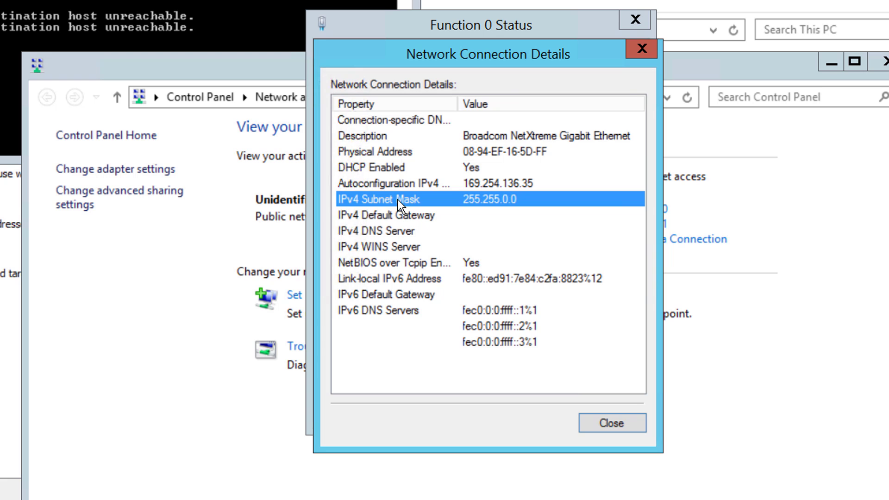
{"action": "left_click", "coordinate": [612, 427]}
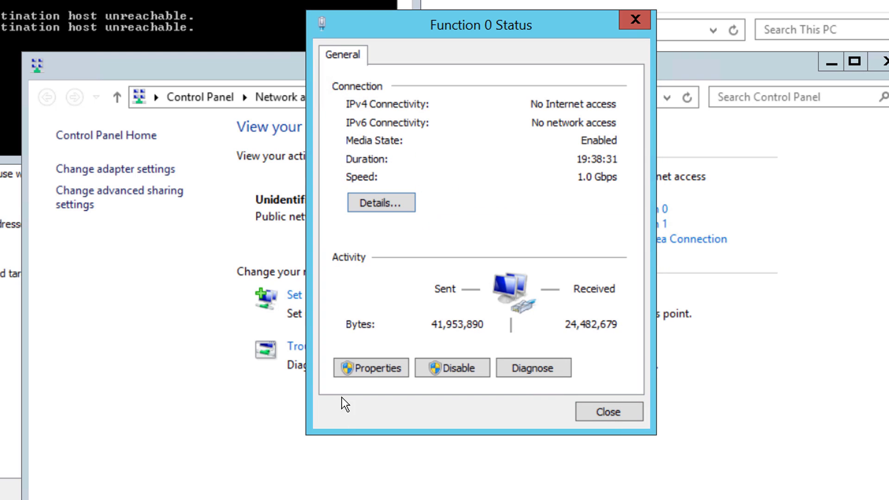
- Open the Internet Protocol Version 4 properties of Function 0 and switch to a manually specified IP address
{"action": "left_click", "coordinate": [360, 369]}
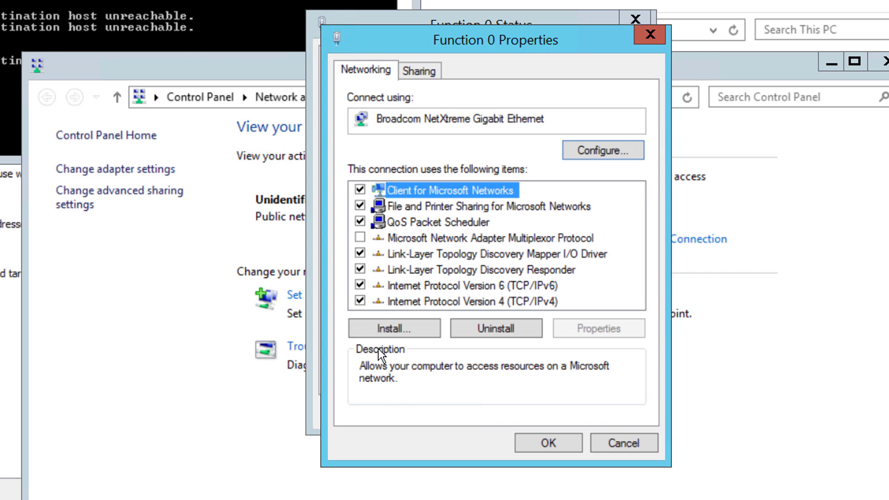
{"action": "left_click", "coordinate": [512, 304]}
{"action": "left_click", "coordinate": [597, 329]}
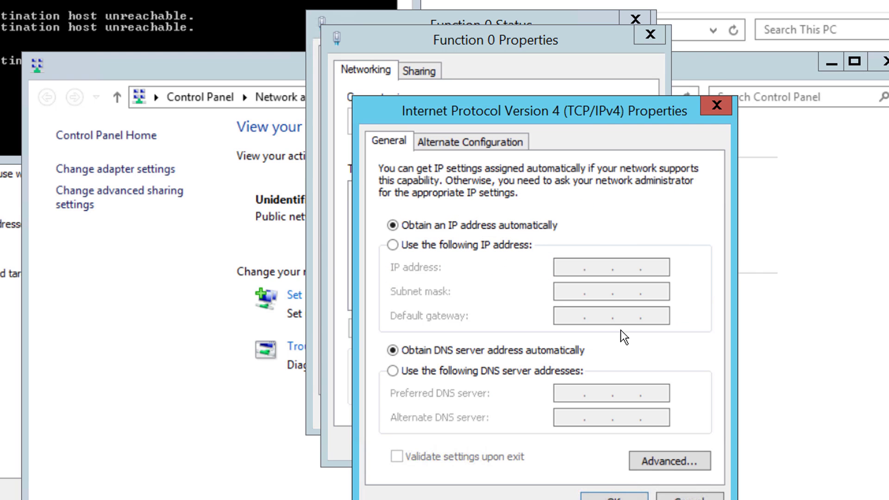
{"action": "left_click", "coordinate": [438, 245]}
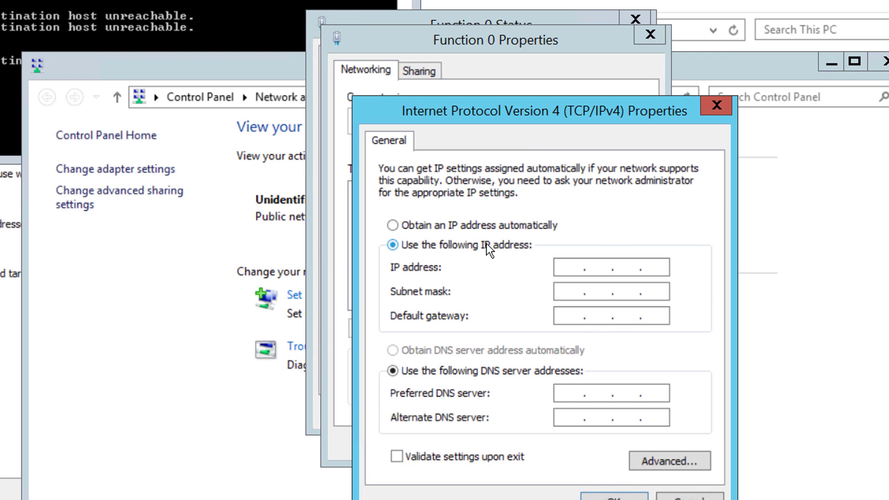
{"action": "left_click_drag", "start_coordinate": [502, 118], "coordinate": [591, 254]}
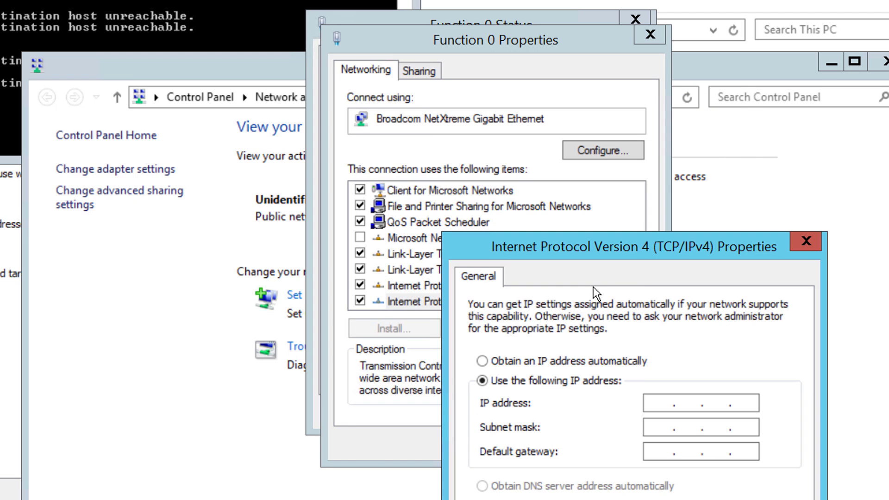
- Set the IPv4 address of the Function 0 adapter to 172.16.0.17
{"action": "left_click", "coordinate": [658, 401]}
{"action": "type", "text": "172 . 17"}
{"action": "key", "text": "BackSpace"}
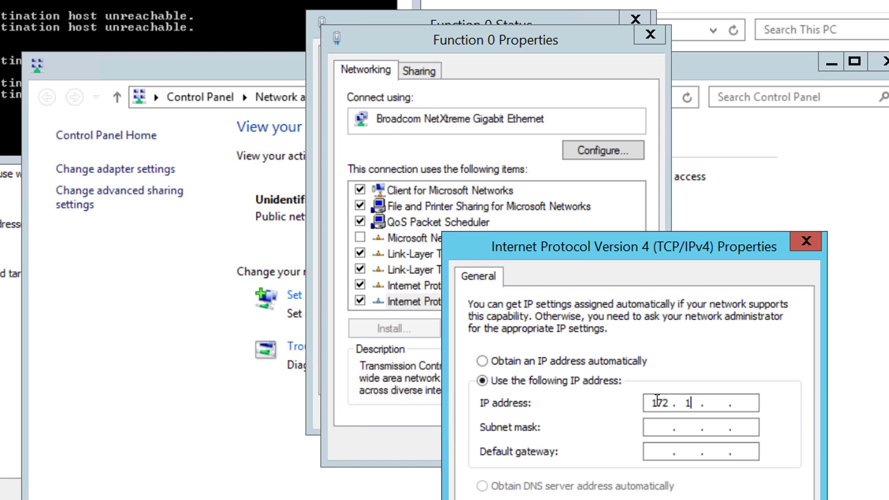
{"action": "type", "text": "6.0.20"}
{"action": "key", "text": "BackSpace"}
{"action": "key", "text": "BackSpace"}
{"action": "type", "text": "16"}
{"action": "key", "text": "BackSpace"}
{"action": "type", "text": "7"}
- Use subnet mask 255.255.0.0 and default gateway 172.16.0.1 for Function 0, and save the configuration despite the multiple-gateway warning
{"action": "key", "text": "Tab"}
{"action": "key", "text": "Tab"}
{"action": "type", "text": "172 . 16 "}
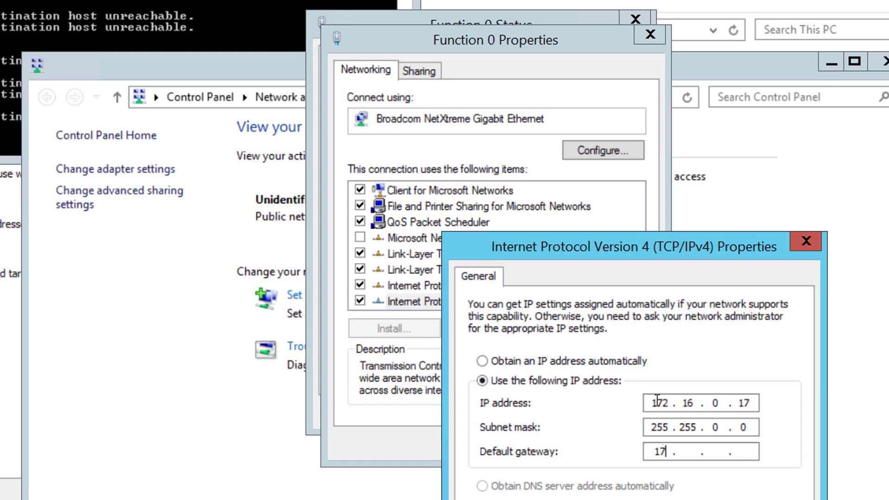
{"action": "type", "text": ". 0 . 1"}
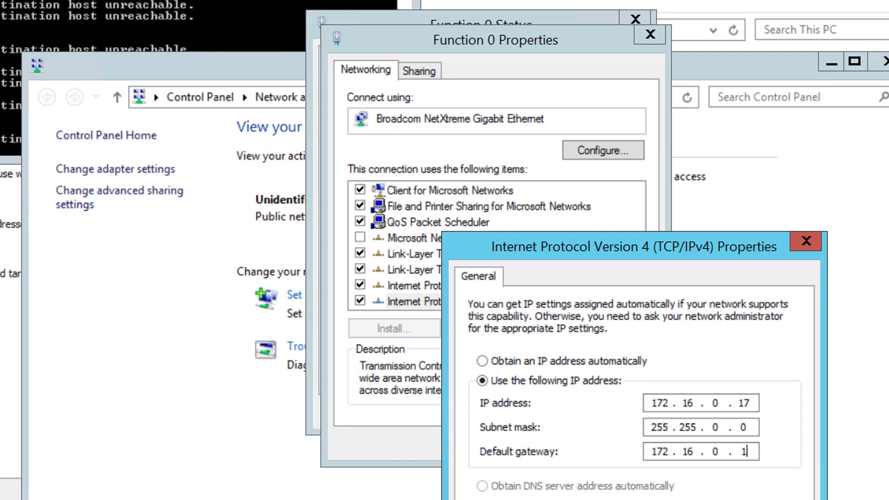
{"action": "left_click_drag", "start_coordinate": [651, 246], "coordinate": [635, 152]}
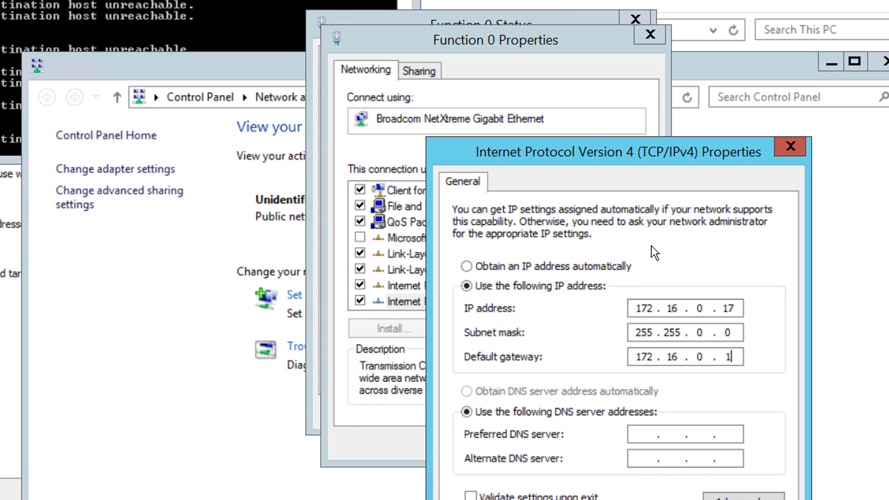
{"action": "left_click", "coordinate": [688, 499]}
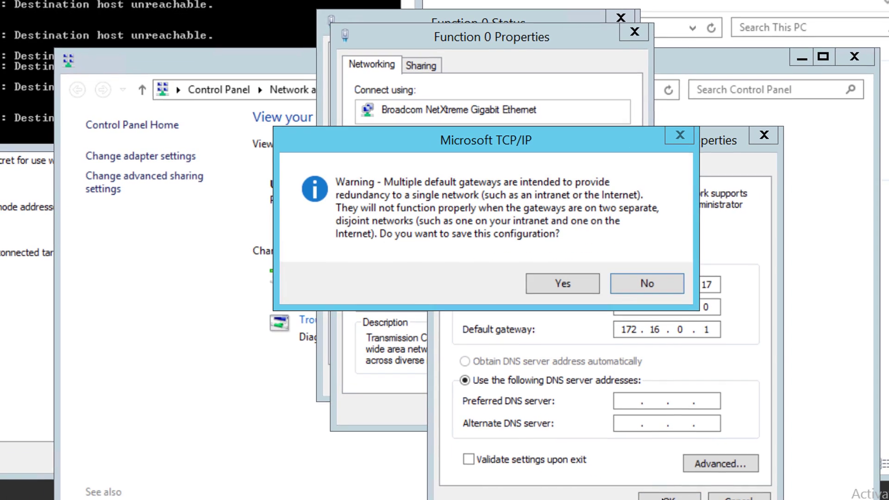
{"action": "left_click", "coordinate": [564, 288]}
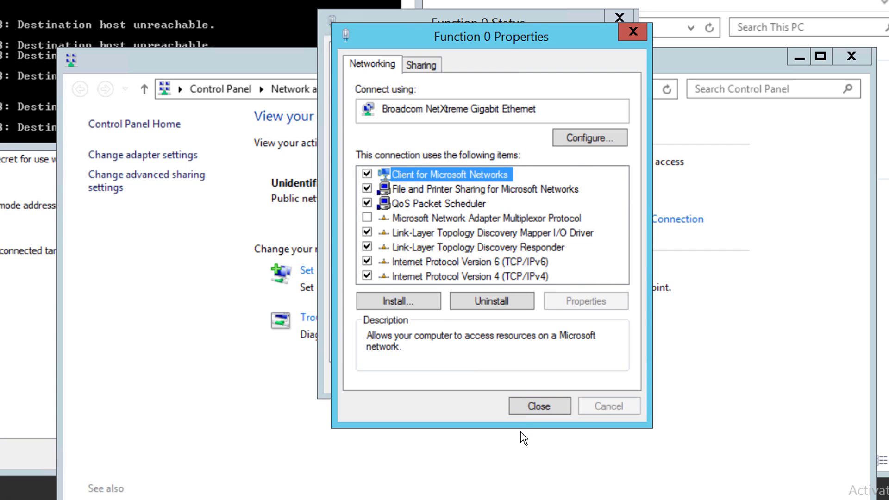
{"action": "left_click", "coordinate": [522, 407]}
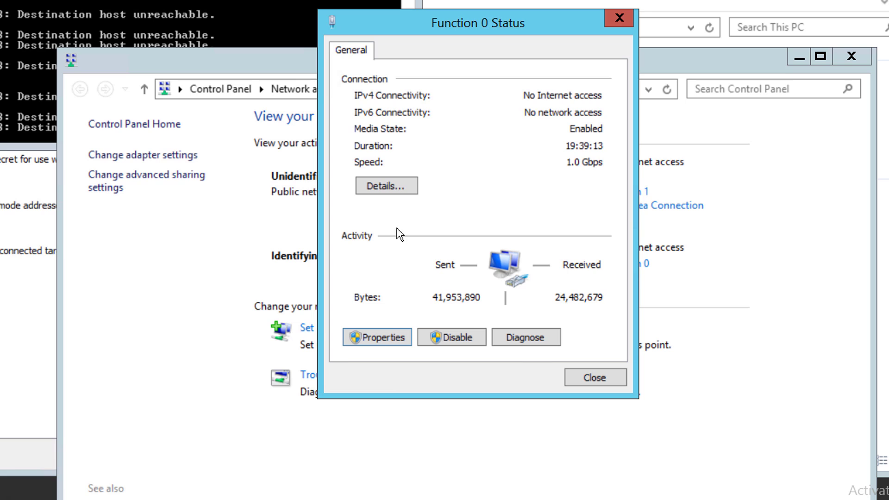
- Check the running ping to 172.16.0.3 and review the network connection details of the Function 1 adapter
{"action": "left_click_drag", "start_coordinate": [375, 19], "coordinate": [241, 40]}
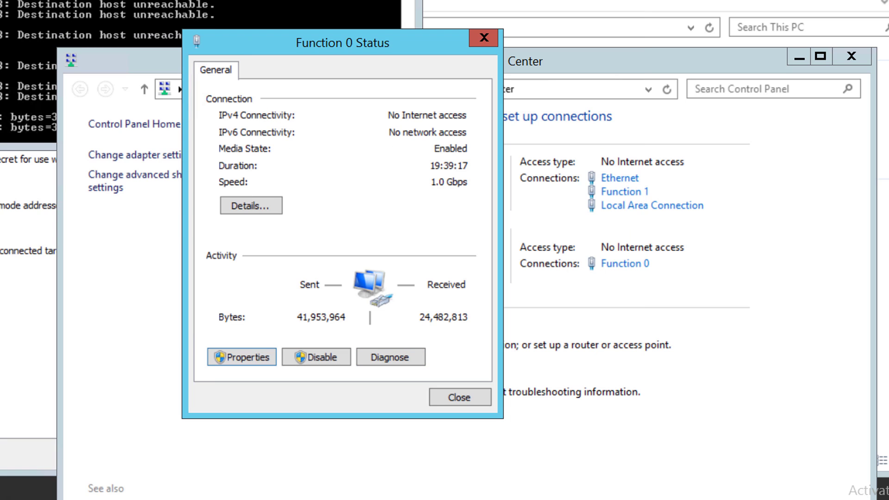
{"action": "key", "text": "alt+Tab"}
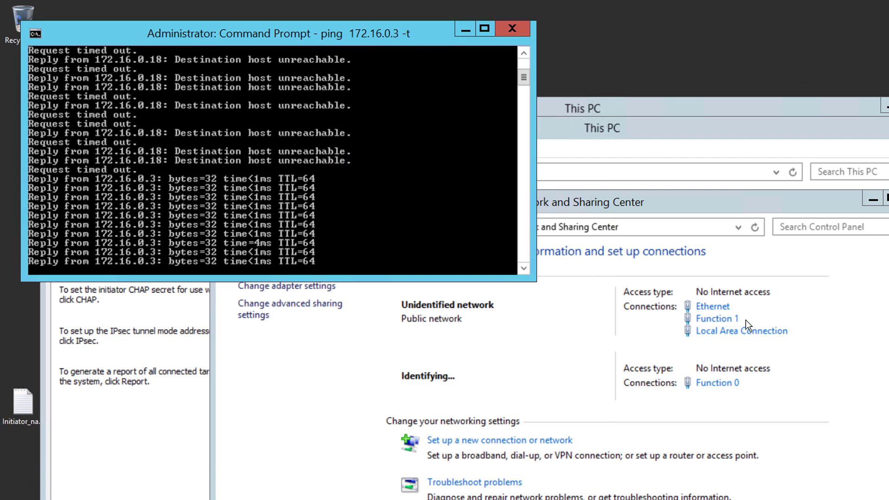
{"action": "left_click", "coordinate": [722, 320]}
{"action": "left_click", "coordinate": [721, 321]}
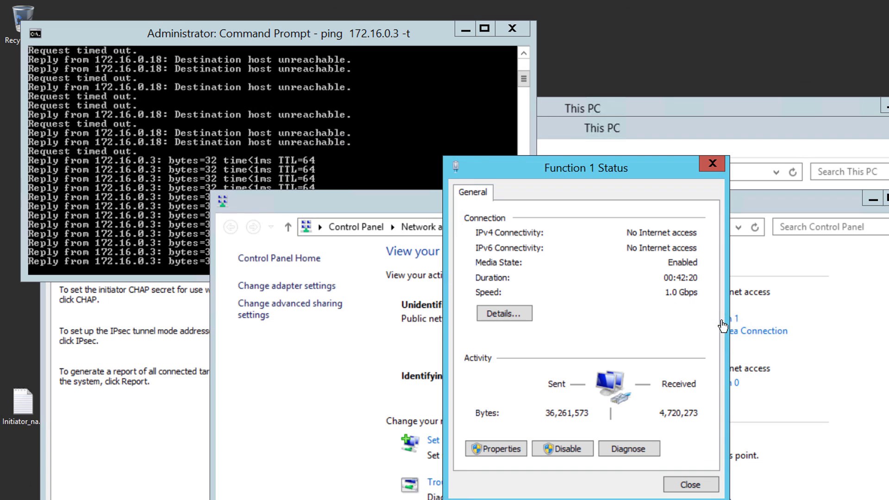
{"action": "left_click", "coordinate": [519, 311]}
{"action": "left_click", "coordinate": [566, 298]}
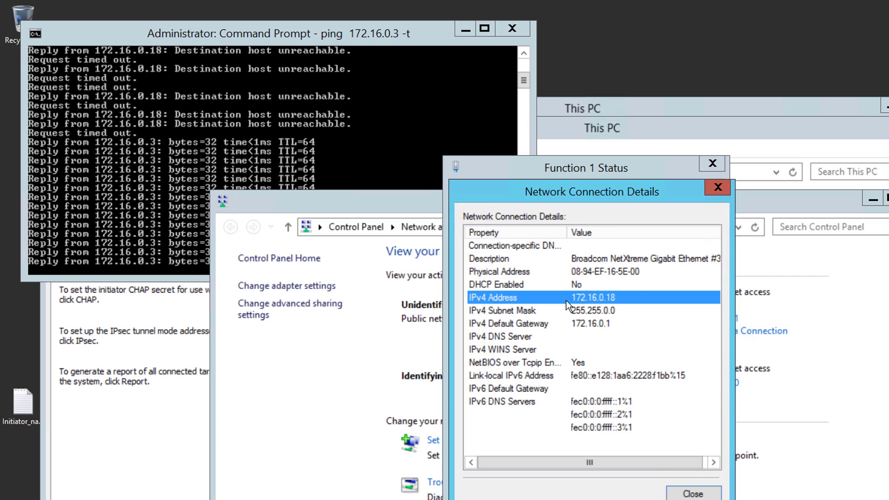
{"action": "left_click", "coordinate": [718, 187]}
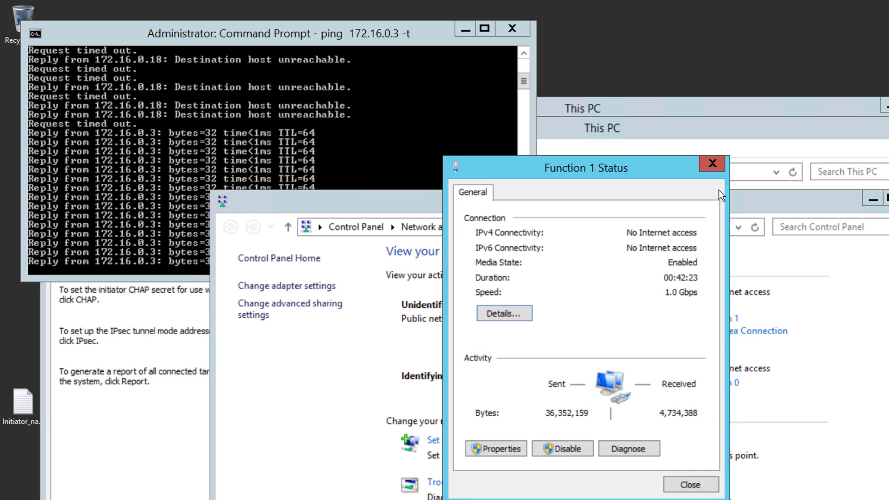
{"action": "left_click", "coordinate": [711, 166]}
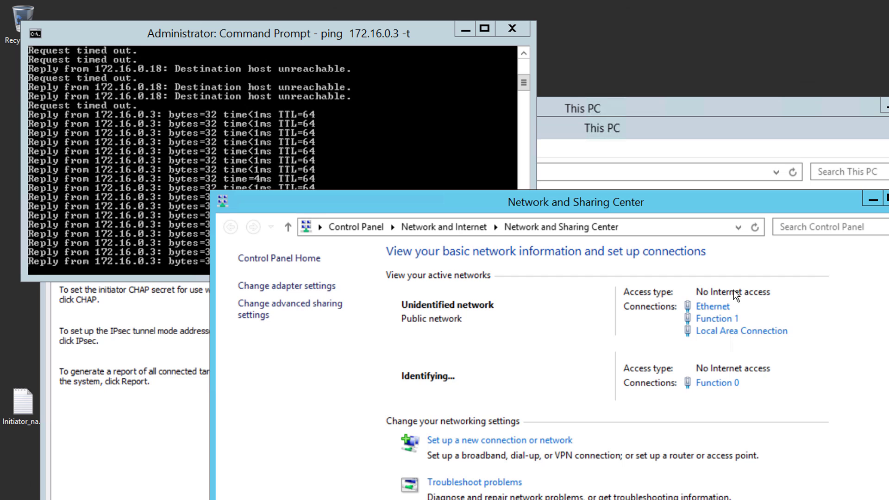
- Review the network connection details of the Ethernet adapter and close its status windows
{"action": "left_click", "coordinate": [713, 306]}
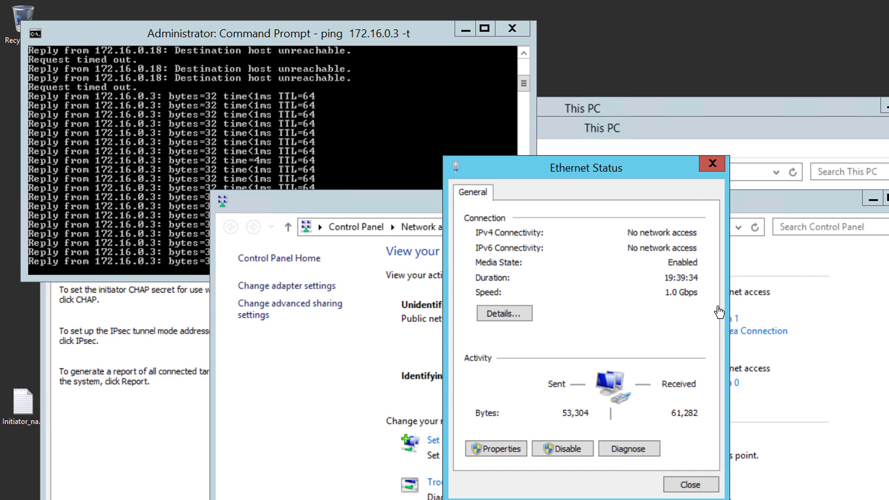
{"action": "left_click", "coordinate": [489, 316]}
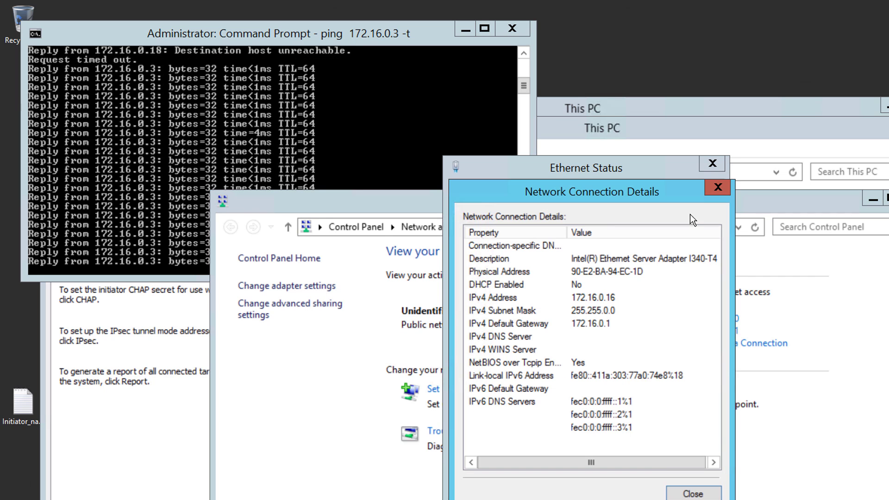
{"action": "left_click", "coordinate": [713, 191]}
{"action": "left_click", "coordinate": [712, 164]}
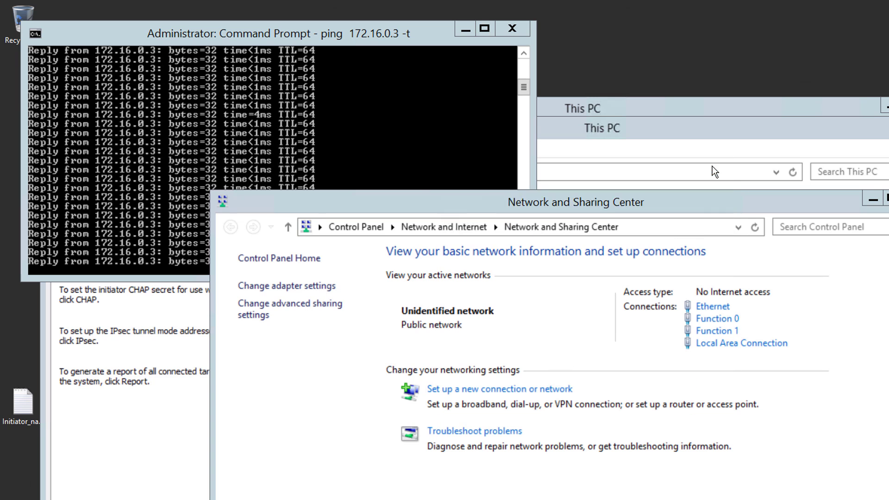
- Review the network connection details of the Local Area Connection adapter and close its status windows
{"action": "left_click", "coordinate": [718, 344]}
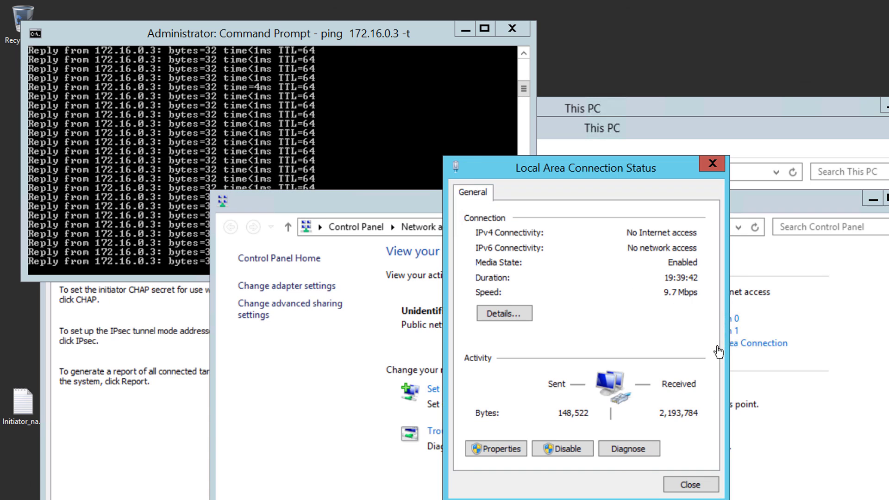
{"action": "left_click", "coordinate": [488, 318]}
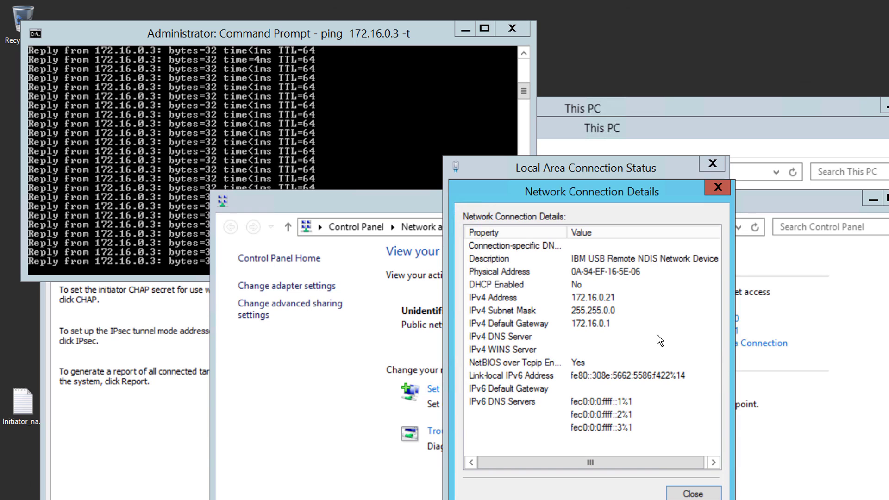
{"action": "left_click", "coordinate": [718, 186]}
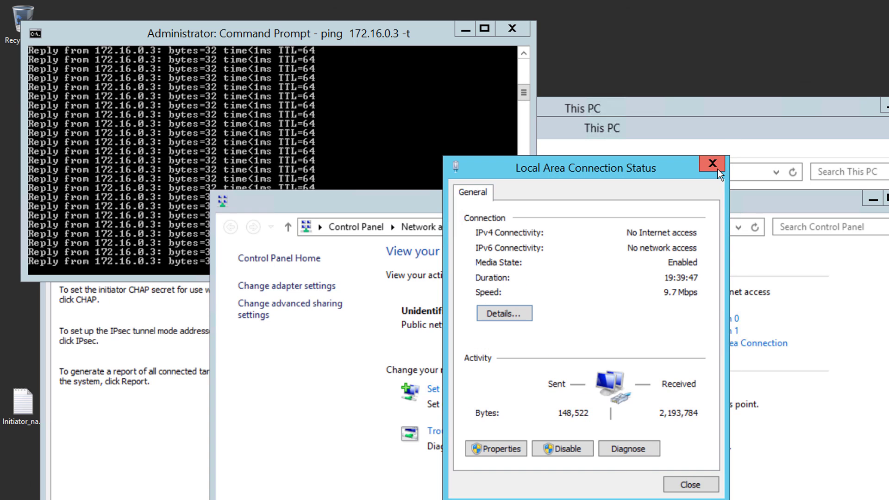
{"action": "left_click", "coordinate": [718, 168]}
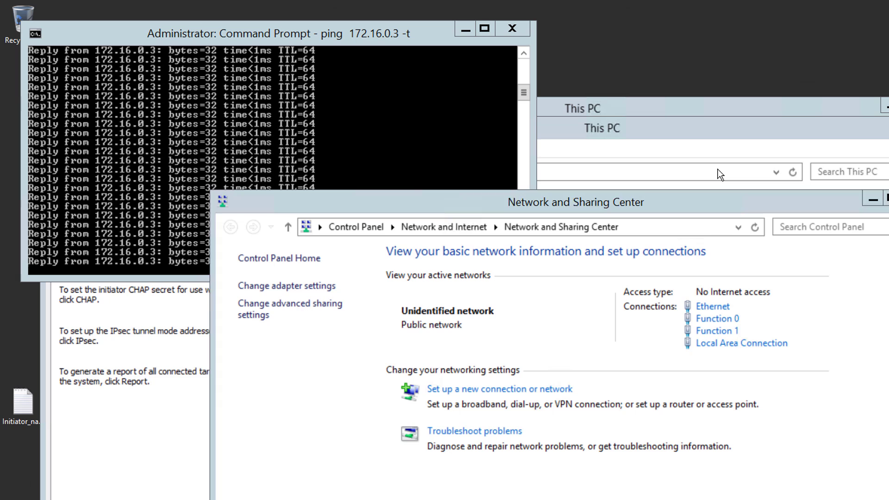
- Switch to the browser with the Storwize V3700 login page at 172.16.0.3 and accept the secure connection alert
{"action": "left_click", "coordinate": [465, 116]}
{"action": "left_click", "coordinate": [648, 129]}
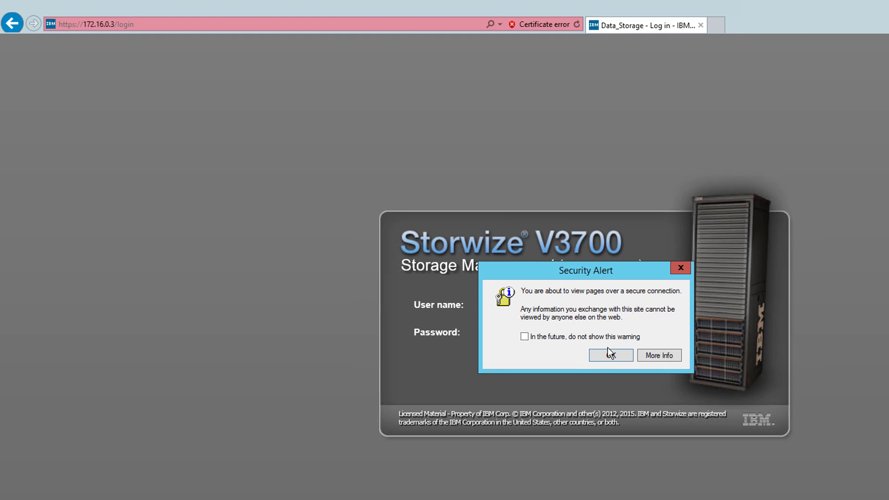
{"action": "left_click", "coordinate": [609, 355]}
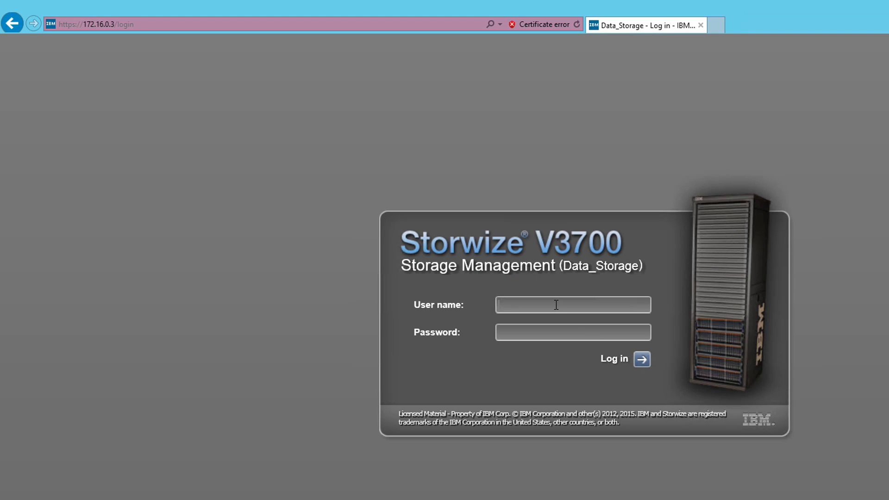
- Log in to Storwize V3700 storage management as superuser with the account password and accept the security alert
{"action": "type", "text": "superuser"}
{"action": "key", "text": "Tab"}
{"action": "type", "text": "••••••••••"}
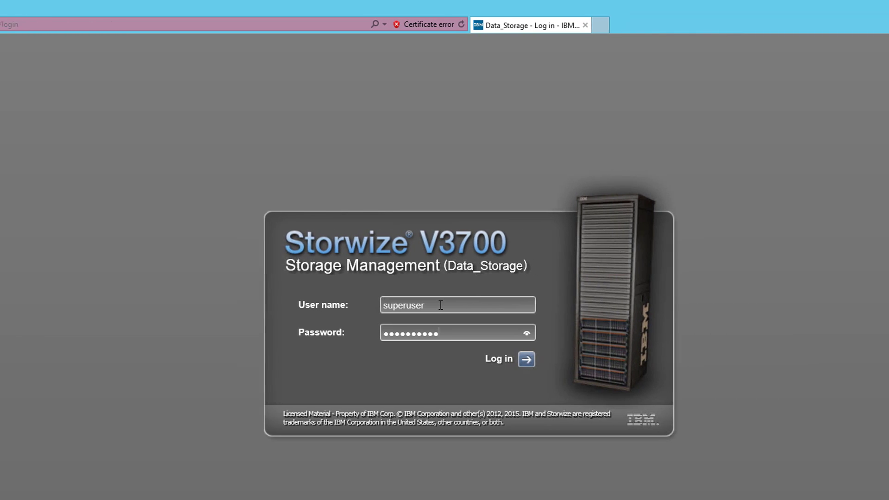
{"action": "type", "text": "•••"}
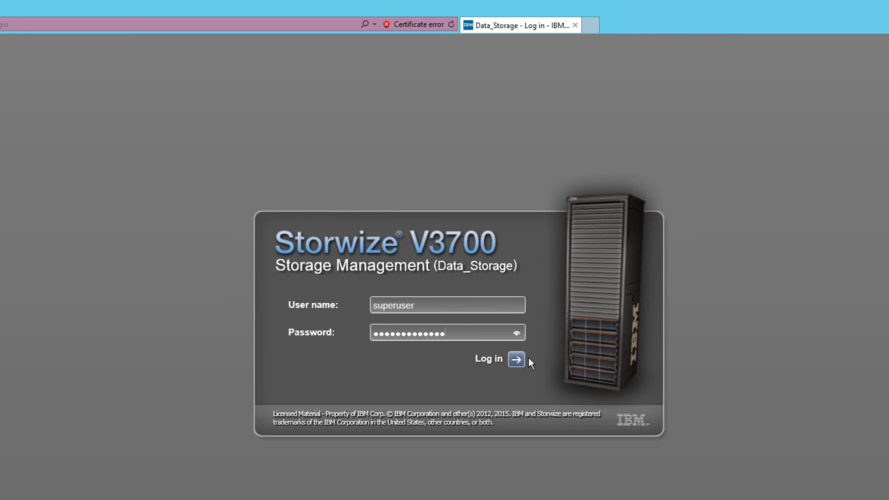
{"action": "left_click", "coordinate": [517, 360]}
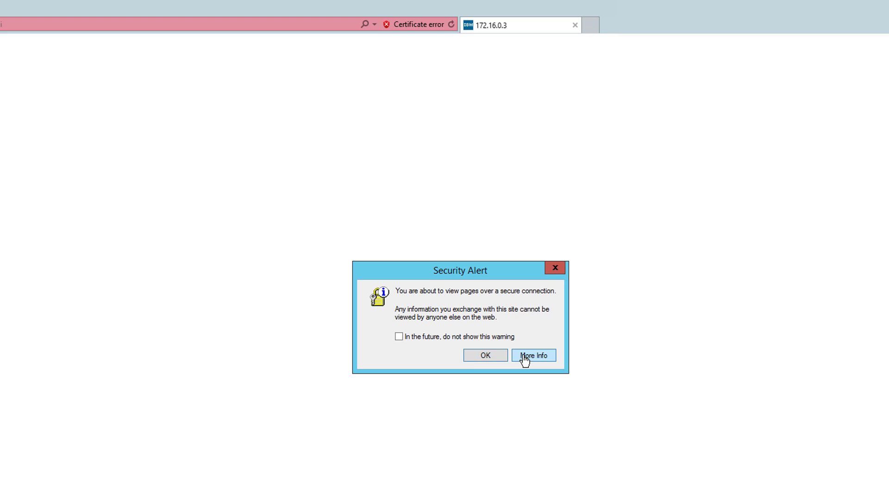
{"action": "left_click", "coordinate": [482, 356]}
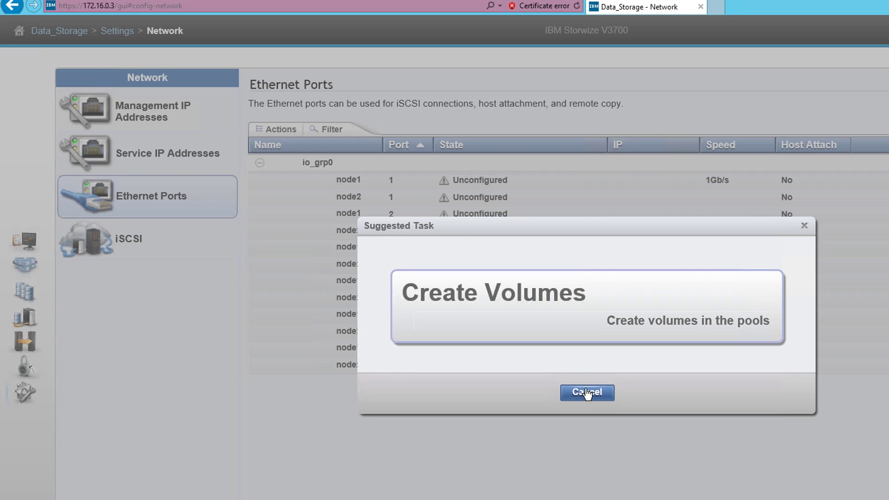
- Dismiss the suggested Create Volumes task, declining to leave the secure connection
{"action": "left_click", "coordinate": [588, 393]}
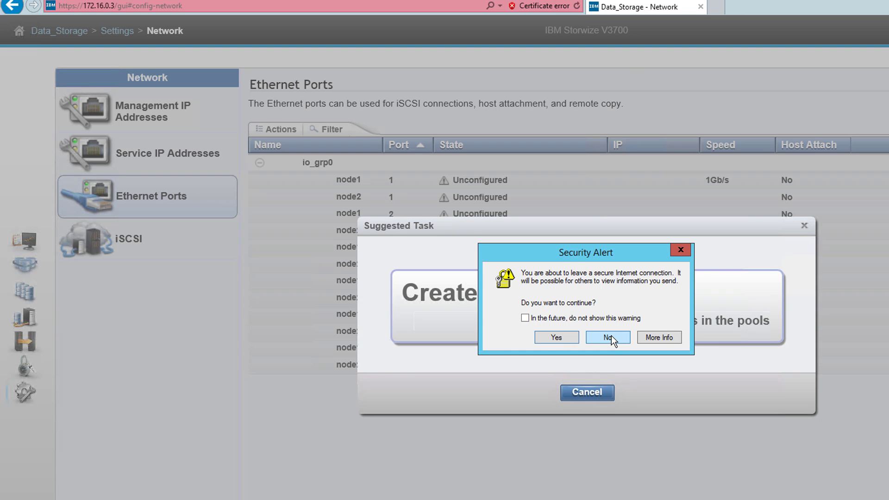
{"action": "left_click", "coordinate": [608, 337]}
{"action": "left_click", "coordinate": [584, 394]}
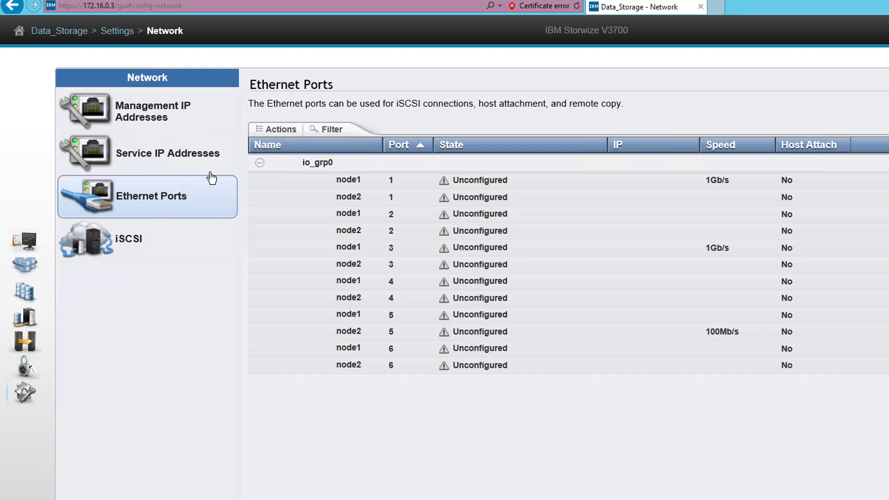
- Review the iSCSI configuration in the network settings and return to the Ethernet ports list
{"action": "left_click", "coordinate": [112, 254]}
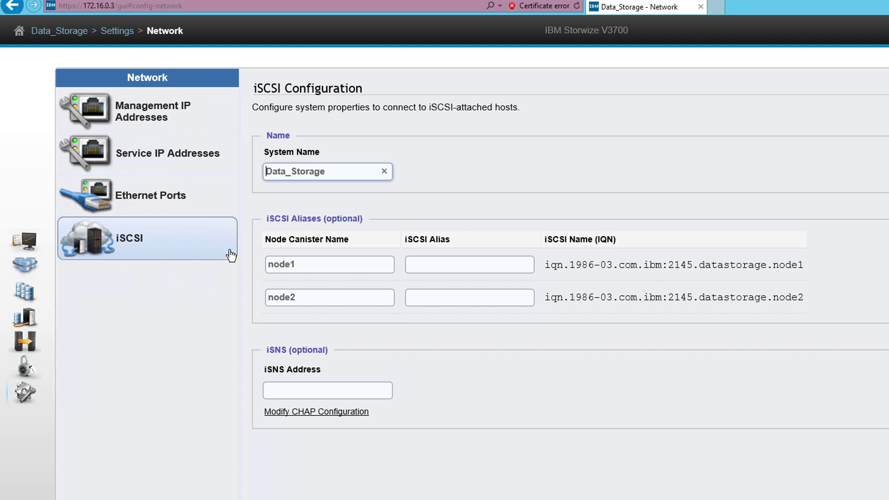
{"action": "left_click", "coordinate": [100, 209]}
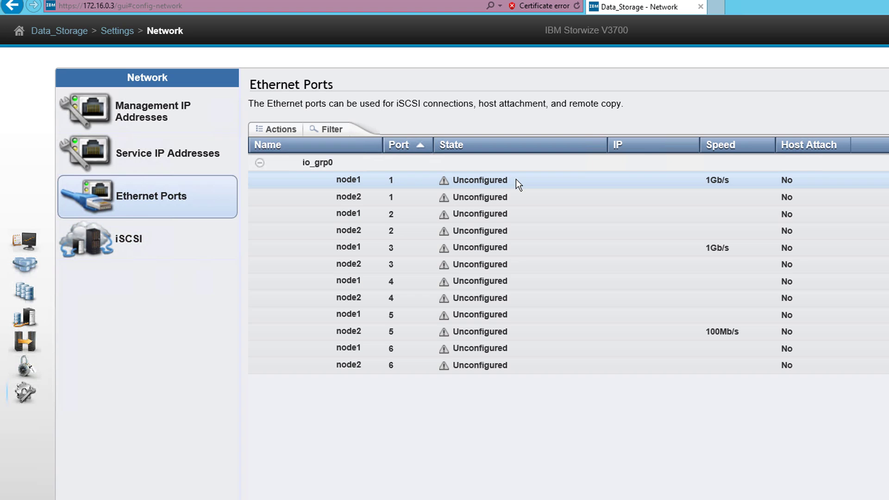
- Modify the IP settings of Ethernet port 1 on node1 to IPv4 address 172.16.0.23, subnet mask 255.255.255.0 and gateway 172.16.0.1
{"action": "left_click", "coordinate": [516, 180]}
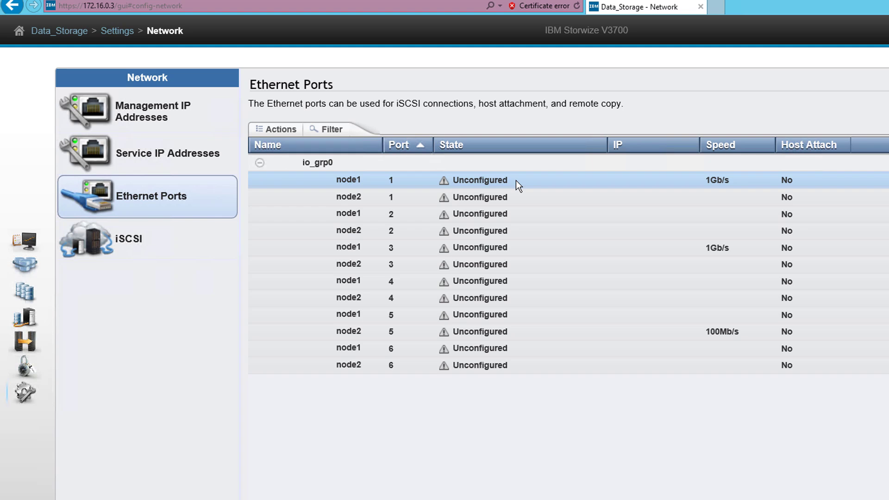
{"action": "left_click", "coordinate": [399, 146]}
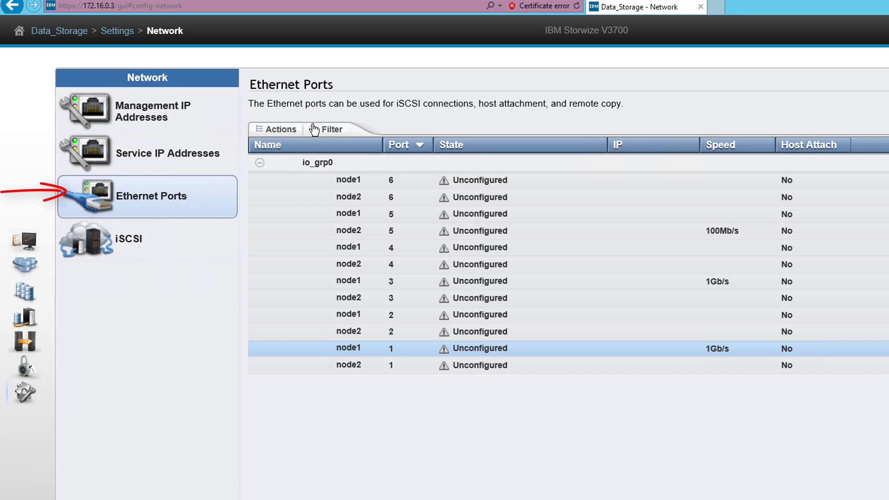
{"action": "left_click", "coordinate": [280, 132]}
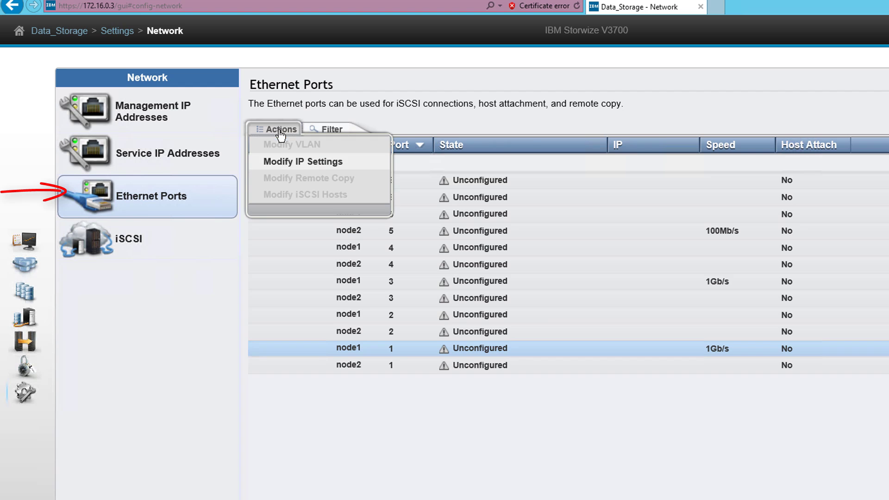
{"action": "left_click", "coordinate": [290, 162]}
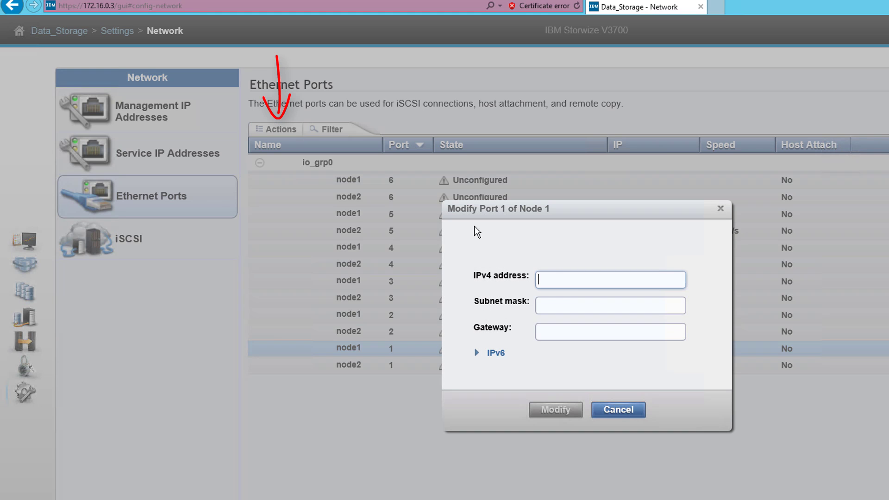
{"action": "type", "text": "172.16."}
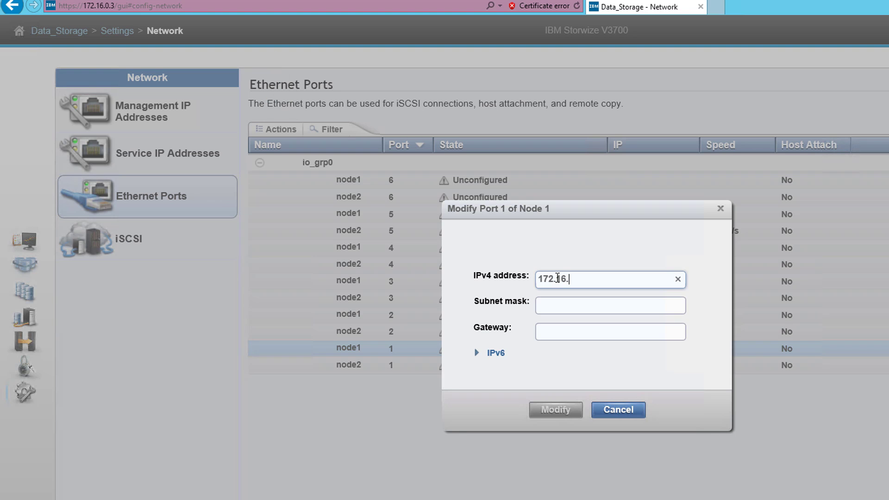
{"action": "type", "text": "0.23"}
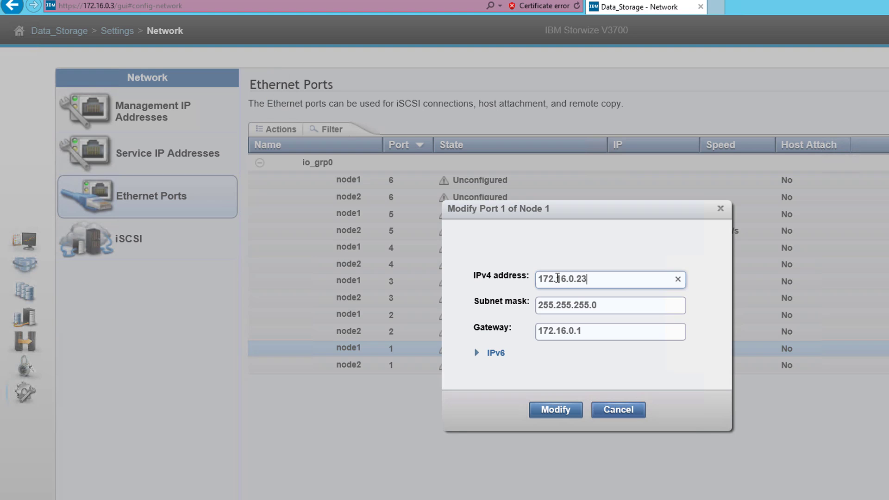
{"action": "key", "text": "Tab"}
{"action": "key", "text": "Tab"}
{"action": "key", "text": "Tab"}
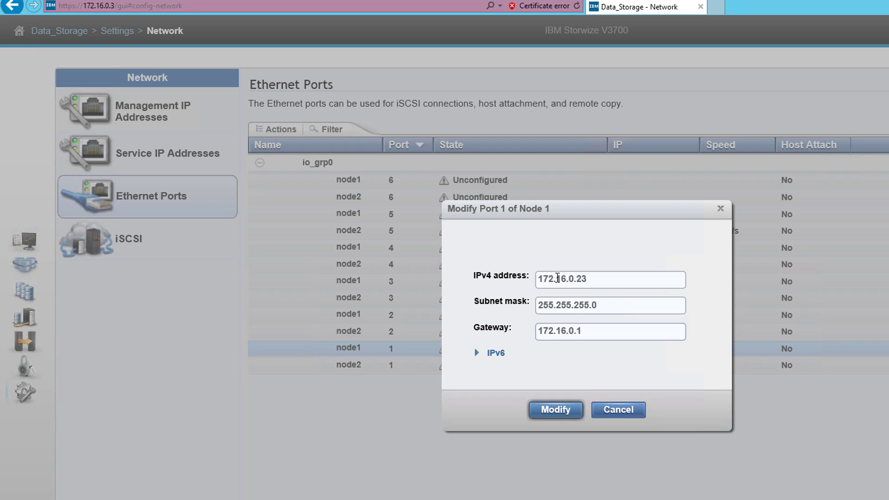
{"action": "key", "text": "Return"}
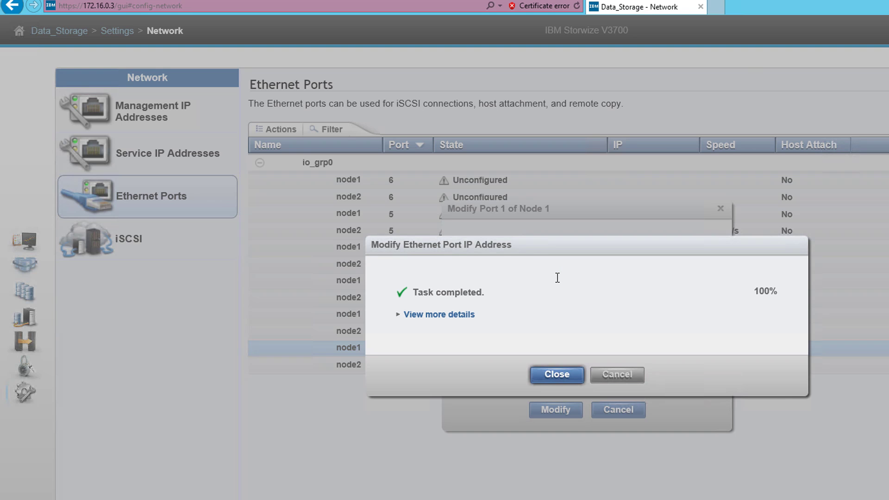
{"action": "left_click", "coordinate": [560, 375]}
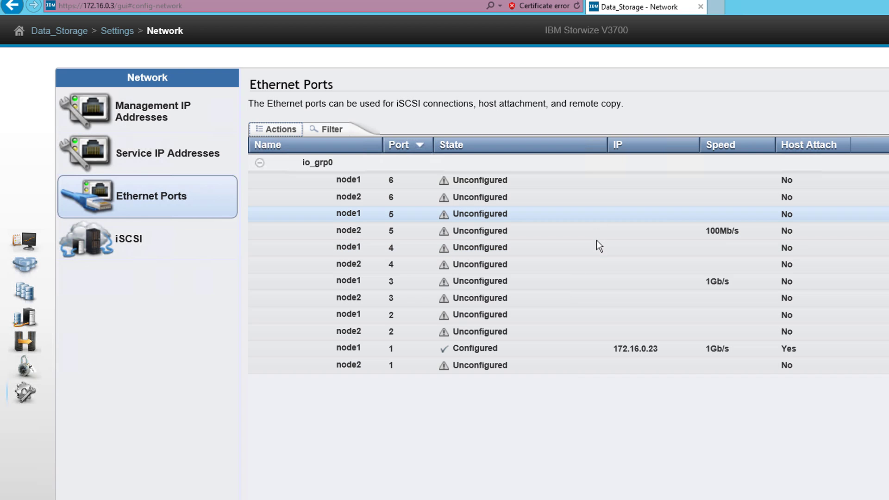
- Modify the IP settings of Ethernet port 3 on node1 to IPv4 address 172.16.0.24, subnet mask 255.255.255.0 and gateway 172.16.0.1
{"action": "left_click", "coordinate": [586, 288]}
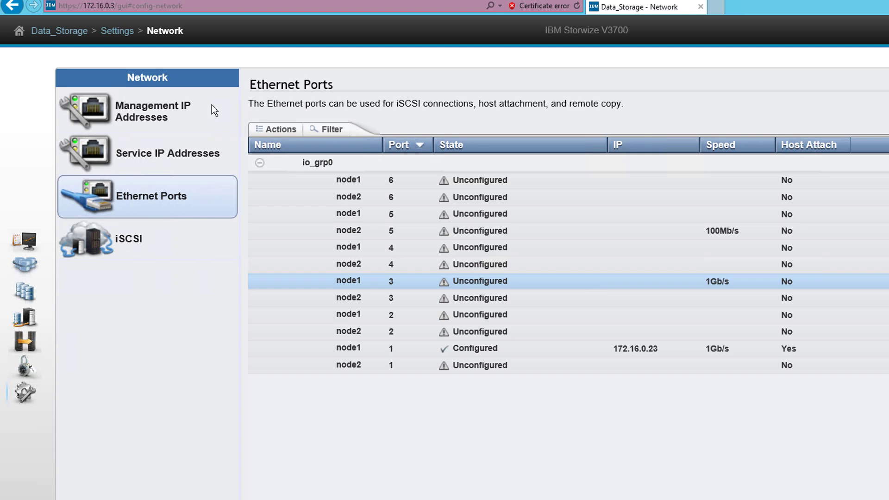
{"action": "left_click", "coordinate": [276, 129]}
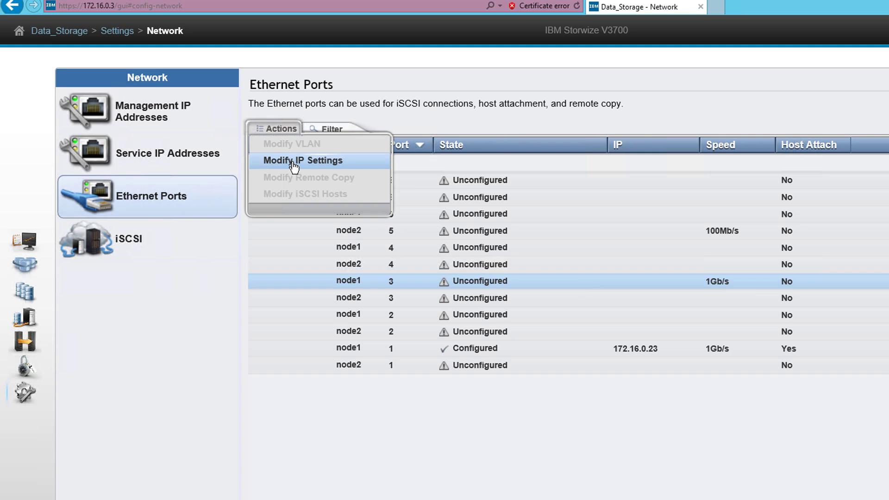
{"action": "left_click", "coordinate": [294, 162]}
{"action": "type", "text": "1"}
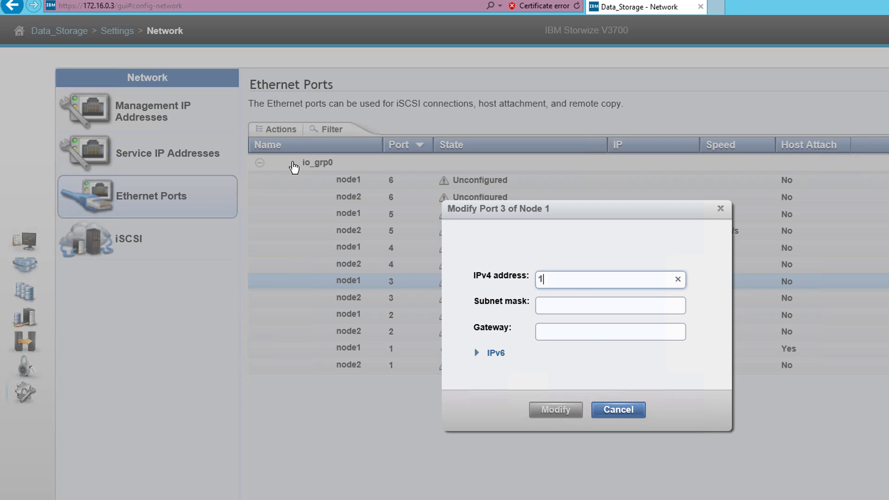
{"action": "type", "text": "72.16.0.24"}
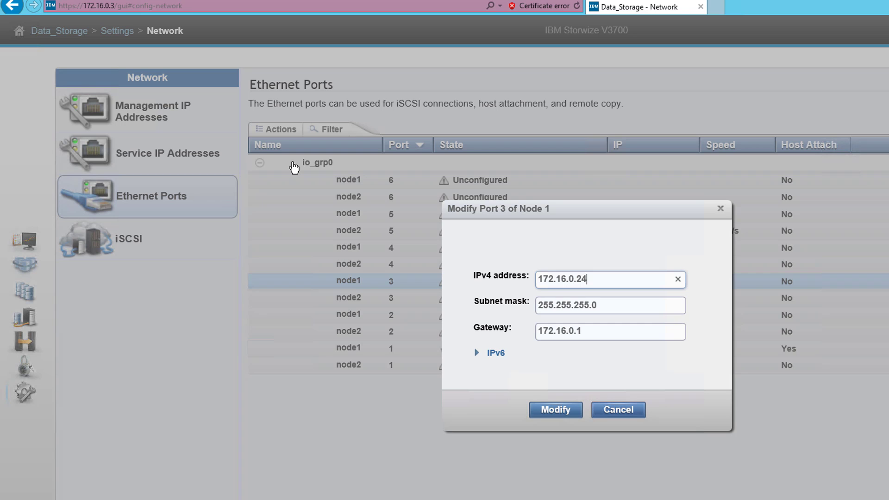
{"action": "key", "text": "Tab"}
{"action": "key", "text": "Tab"}
{"action": "key", "text": "Tab"}
{"action": "key", "text": "Tab"}
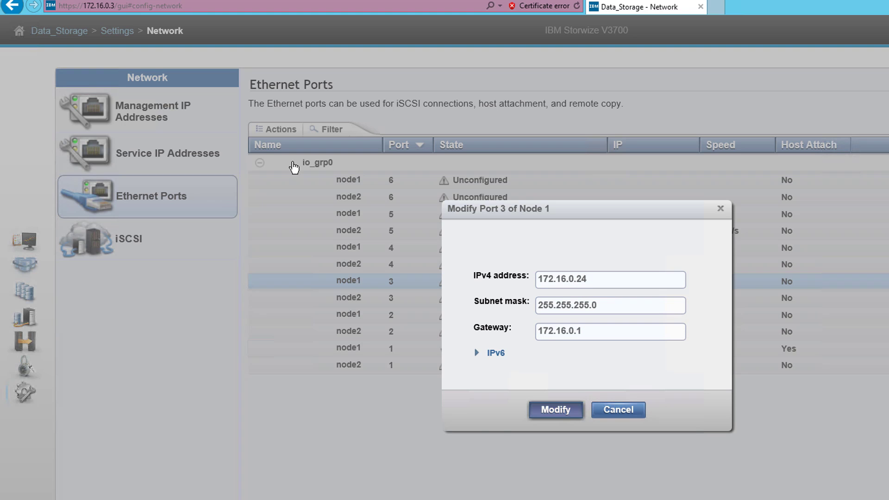
{"action": "key", "text": "Return"}
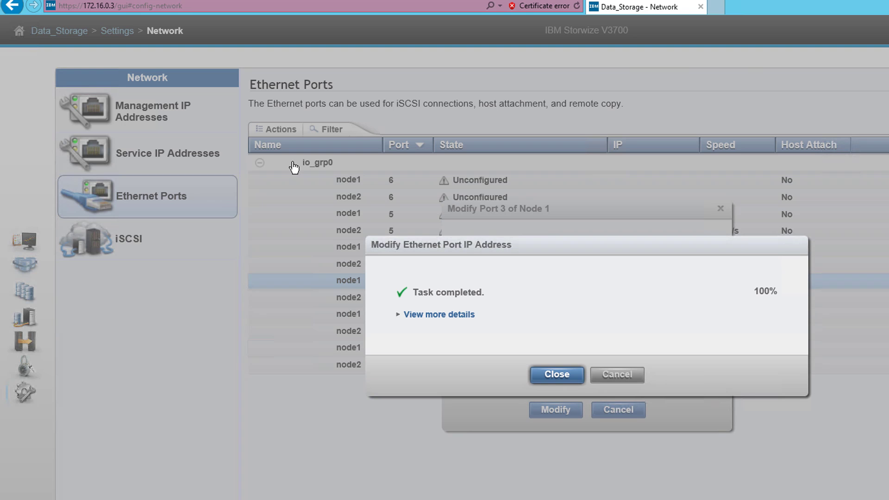
{"action": "key", "text": "Return"}
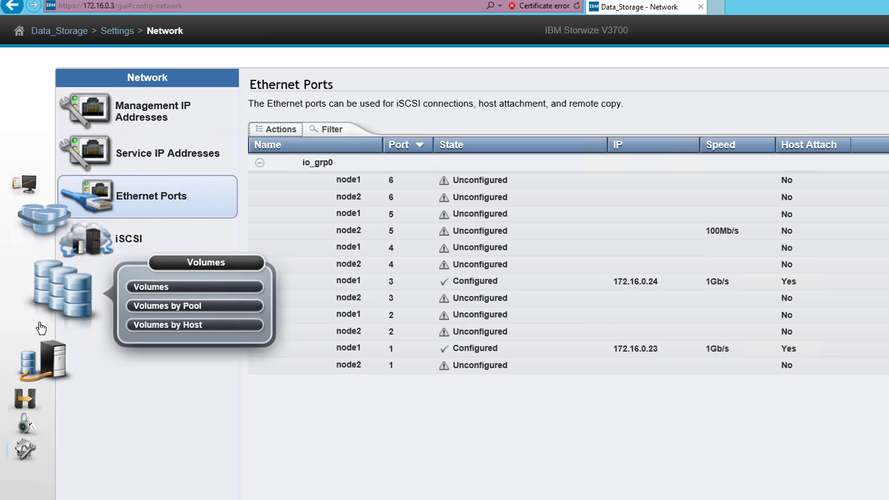
- Open the Hosts list and view the details of the Data_server host
{"action": "mouse_move", "coordinate": [45, 324]}
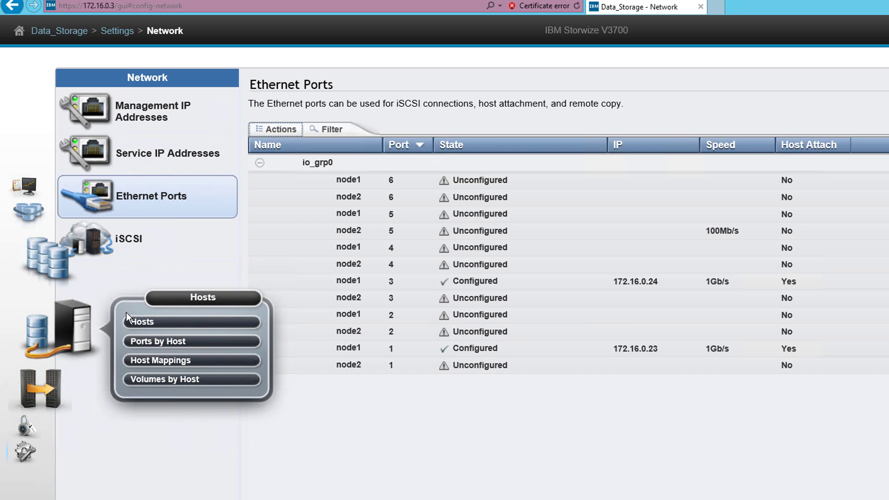
{"action": "left_click", "coordinate": [132, 321]}
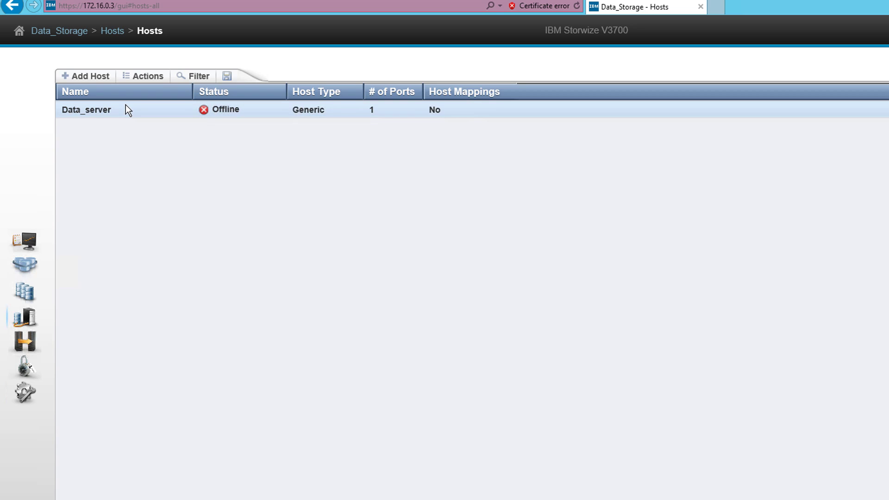
{"action": "double_click", "coordinate": [235, 111]}
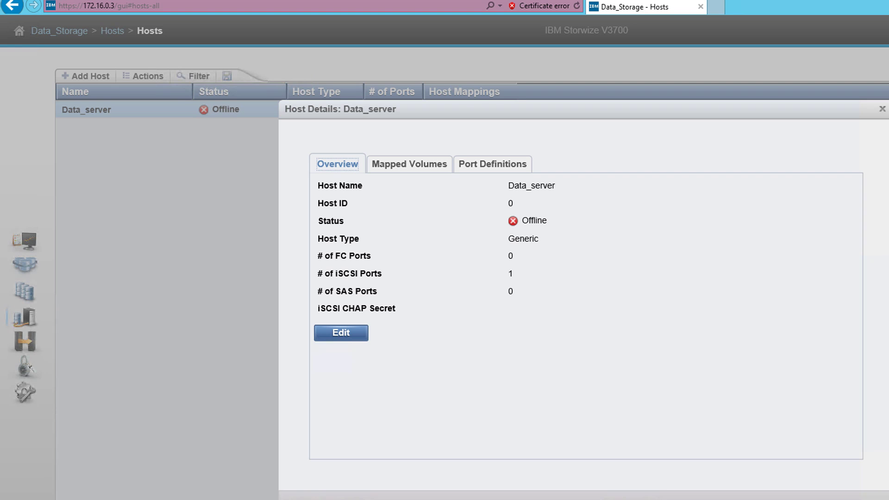
{"action": "left_click", "coordinate": [150, 277]}
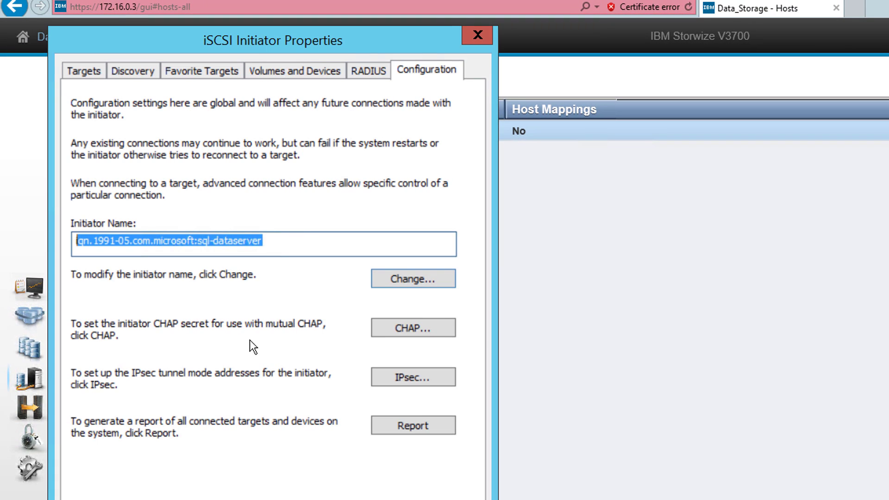
- Try 172.16.0.23 as the quick connect target on the iSCSI Initiator's target page
{"action": "left_click", "coordinate": [94, 68]}
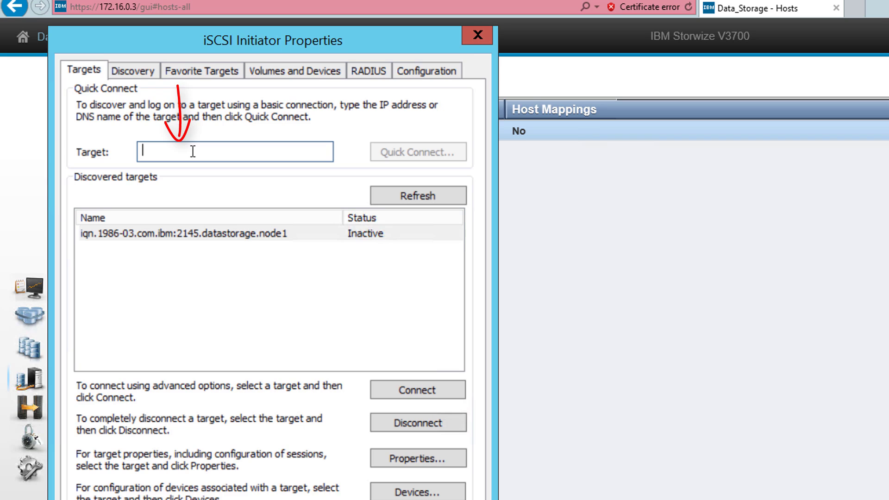
{"action": "type", "text": "172"}
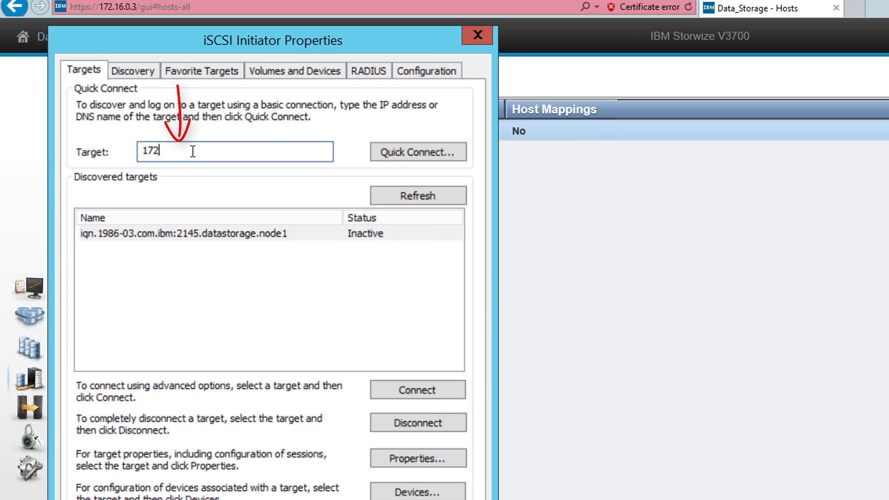
{"action": "type", "text": ".16"}
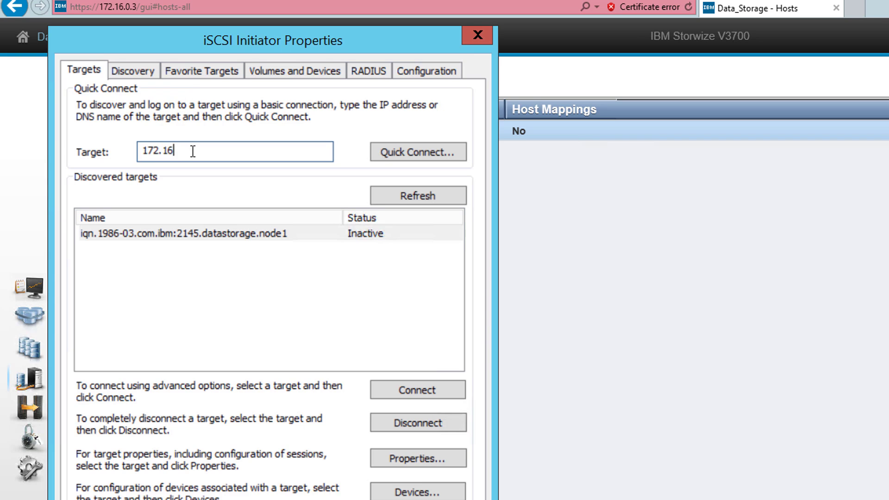
{"action": "type", "text": ".0.23"}
{"action": "left_click_drag", "start_coordinate": [204, 151], "coordinate": [139, 151]}
{"action": "left_click", "coordinate": [290, 18]}
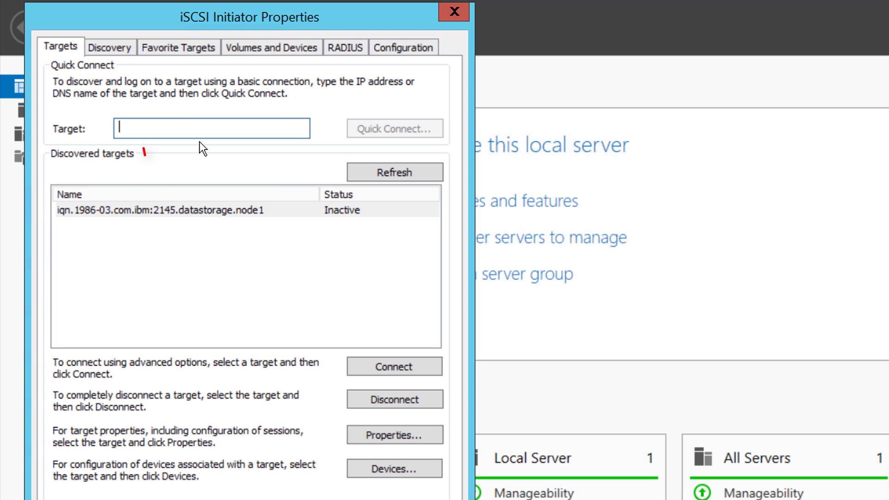
- Connect the discovered target iqn.1986-03.com.ibm:2145.datastorage.node1, keeping it in the favorite targets and leaving multi-path disabled
{"action": "left_click", "coordinate": [224, 211]}
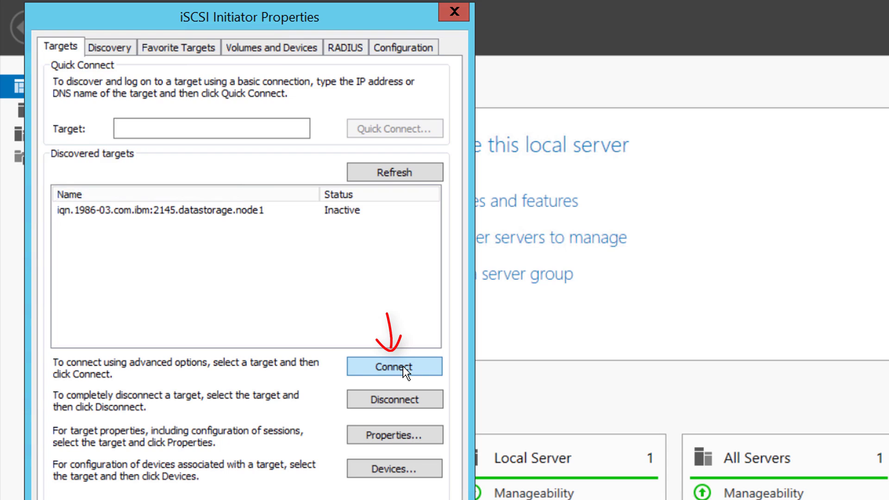
{"action": "left_click", "coordinate": [393, 367]}
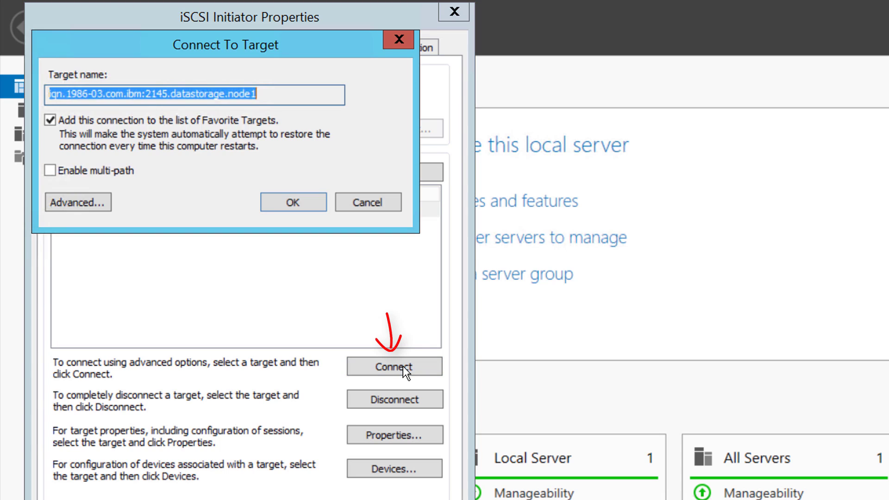
{"action": "left_click", "coordinate": [278, 200]}
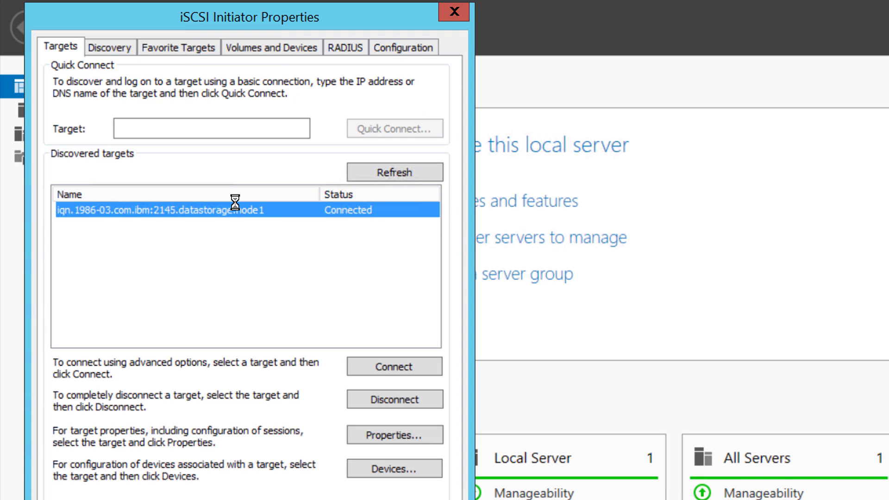
{"action": "left_click", "coordinate": [291, 268]}
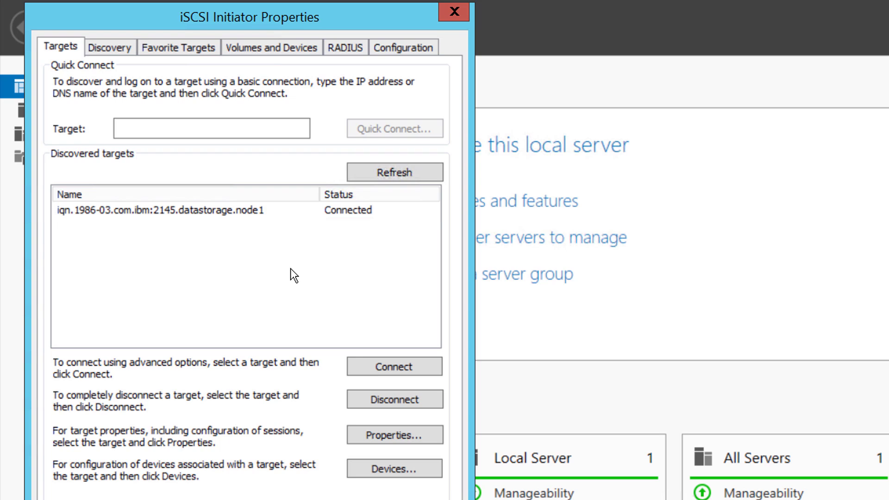
{"action": "left_click", "coordinate": [258, 209]}
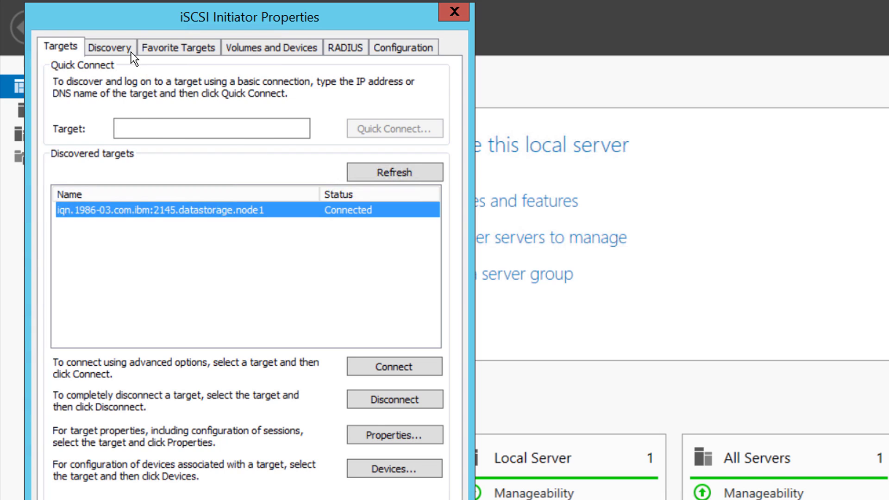
- Review the iSCSI Initiator's discovery portals, favorite targets, volumes and devices, RADIUS and configuration settings
{"action": "left_click", "coordinate": [116, 48]}
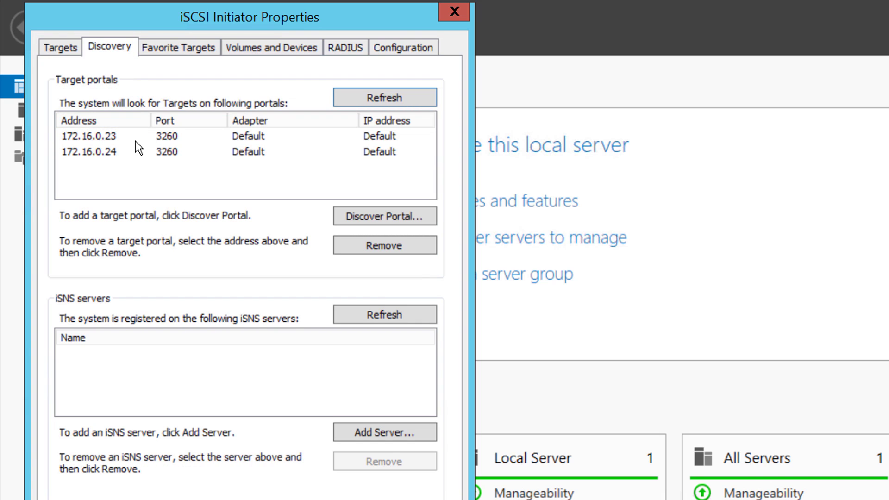
{"action": "left_click", "coordinate": [186, 44]}
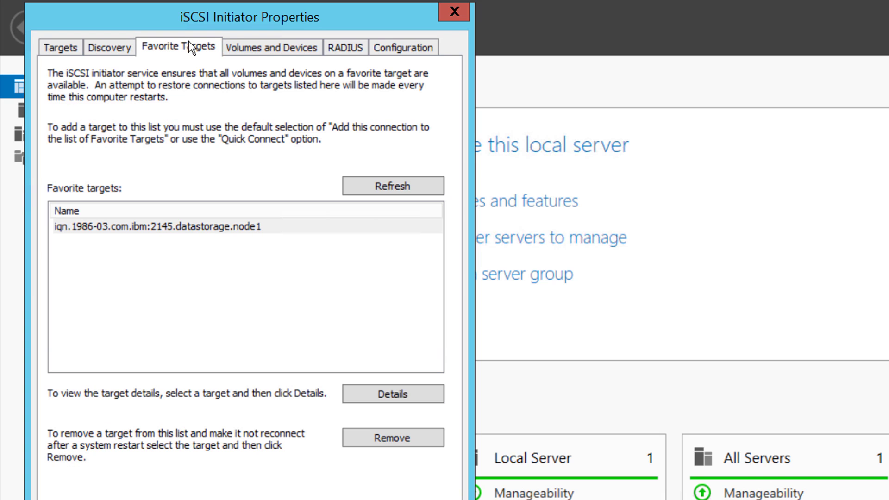
{"action": "left_click", "coordinate": [223, 227]}
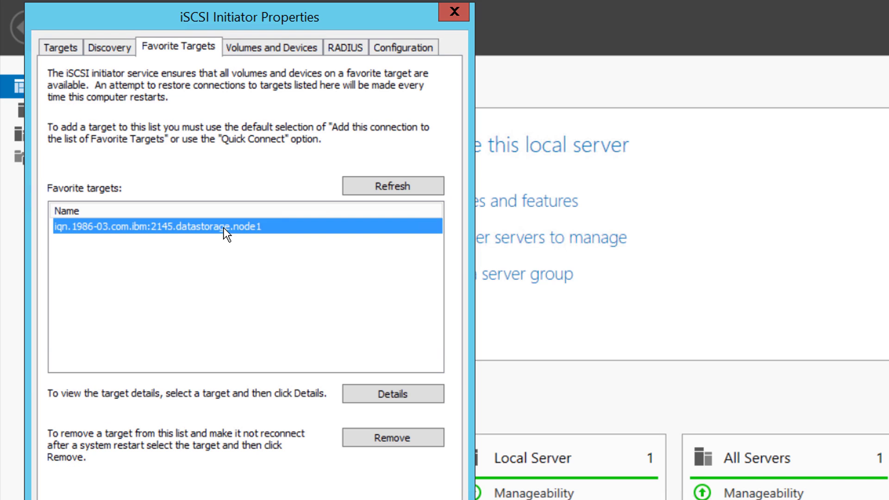
{"action": "left_click", "coordinate": [276, 48]}
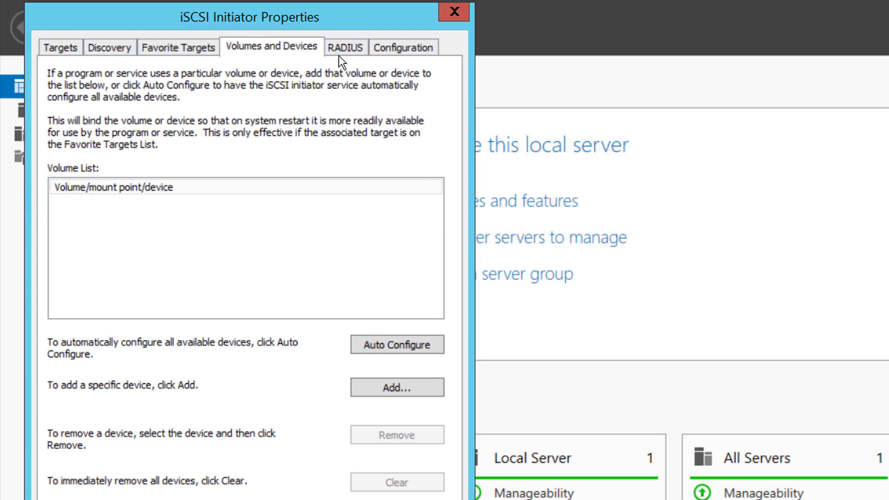
{"action": "left_click", "coordinate": [345, 45]}
{"action": "left_click", "coordinate": [390, 46]}
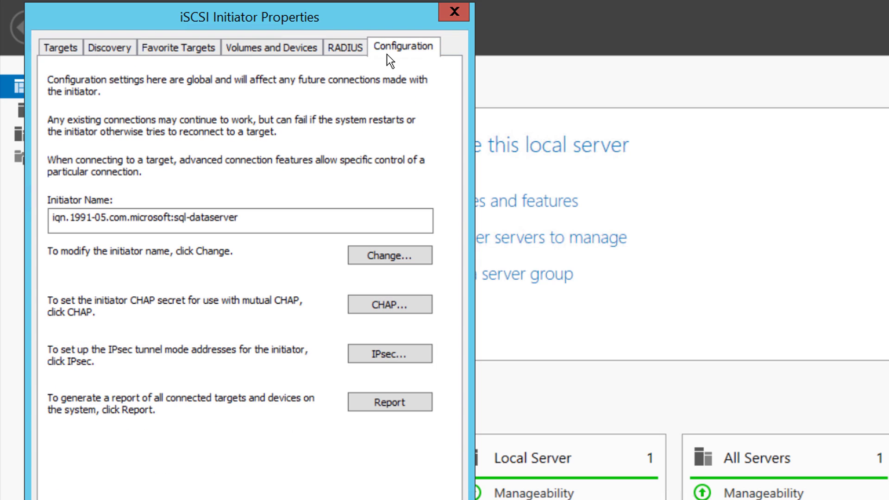
{"action": "left_click", "coordinate": [243, 49]}
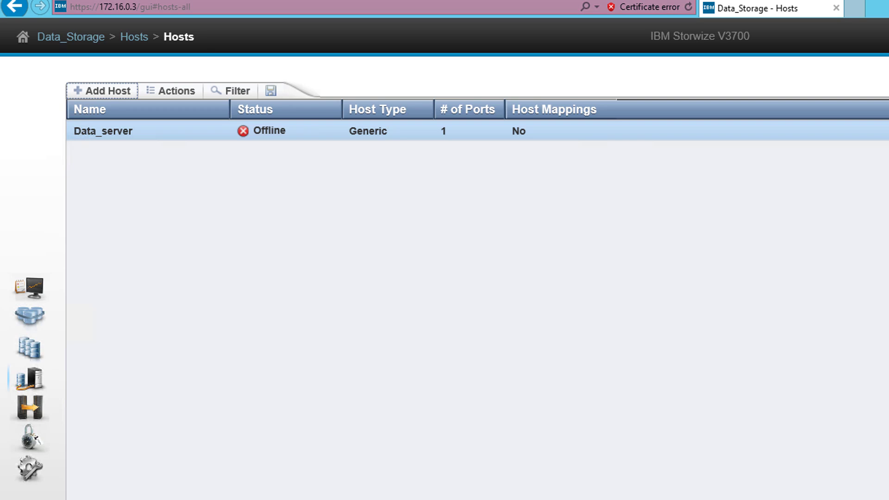
- Check the Data_server host's status in the Hosts list and review its host details overview
{"action": "left_click", "coordinate": [123, 97]}
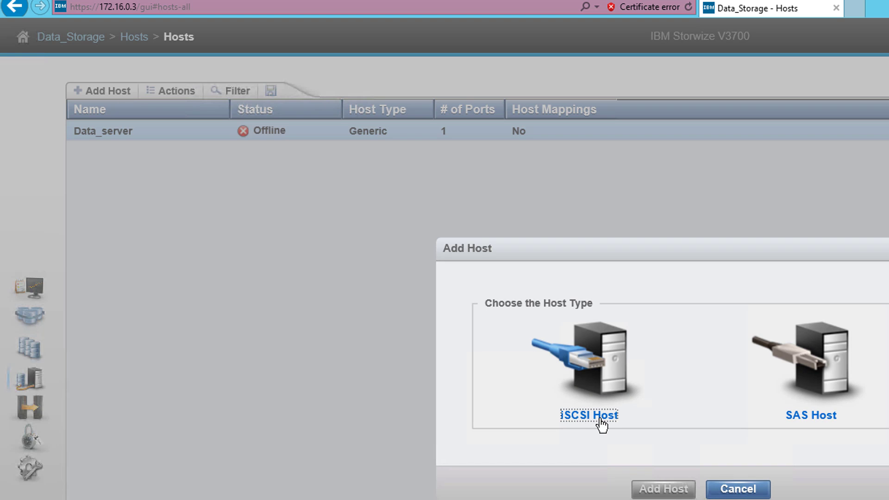
{"action": "left_click", "coordinate": [750, 492]}
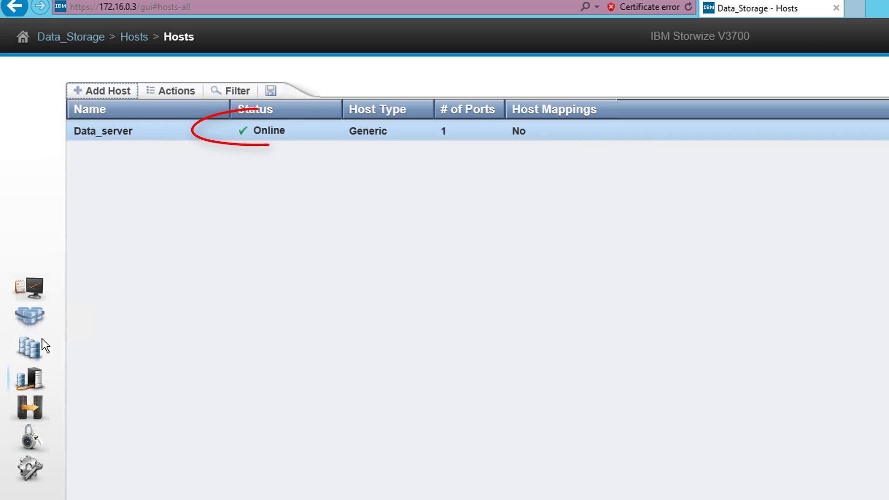
{"action": "mouse_move", "coordinate": [33, 364]}
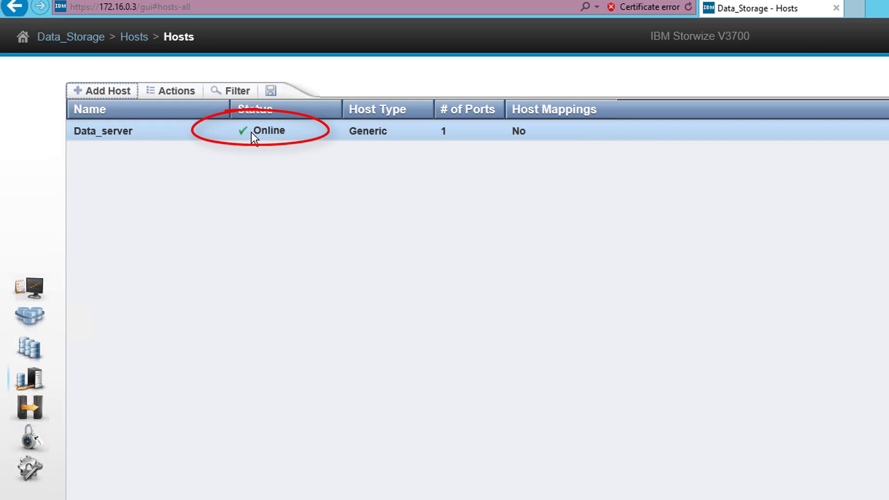
{"action": "double_click", "coordinate": [248, 132]}
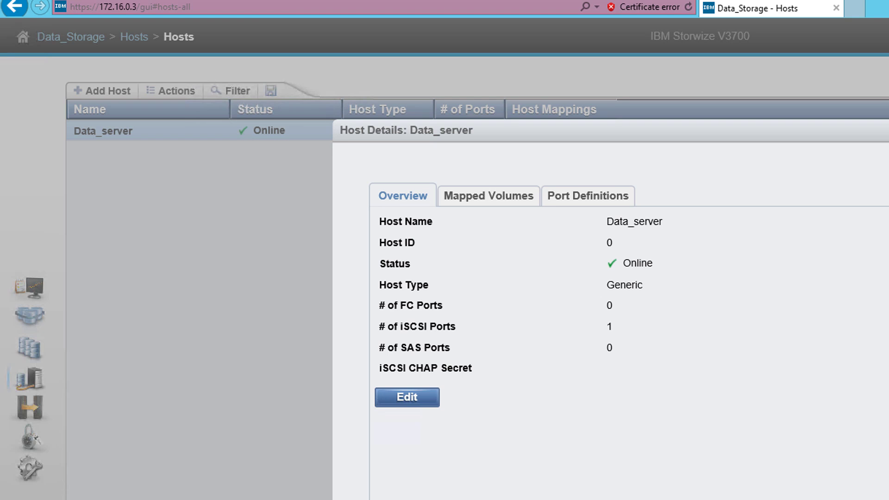
{"action": "left_click", "coordinate": [282, 216]}
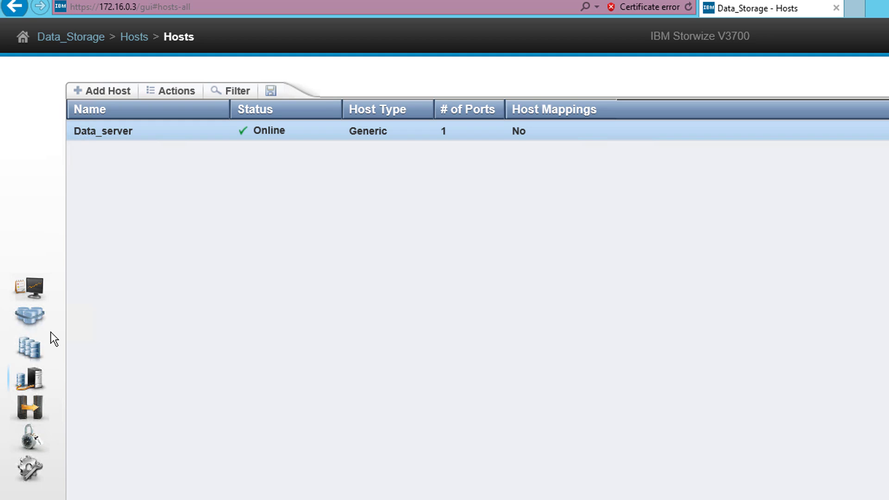
- Open the list of all volumes on the storage system
{"action": "mouse_move", "coordinate": [46, 326]}
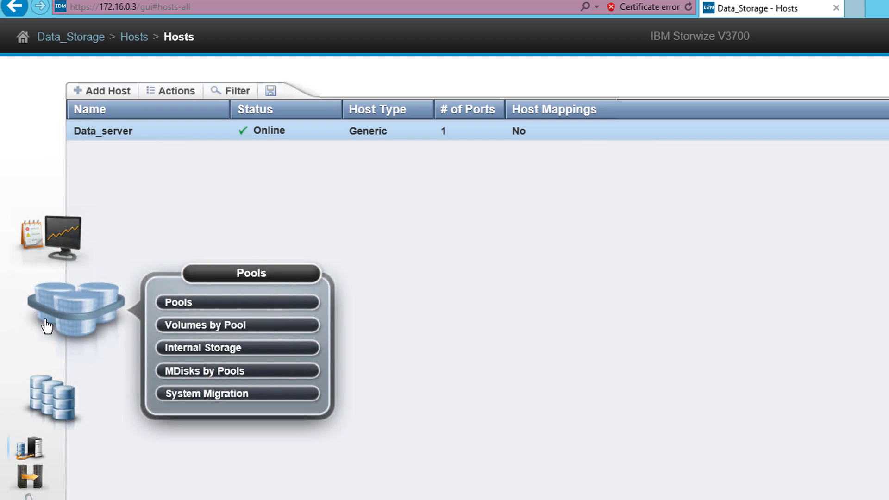
{"action": "mouse_move", "coordinate": [58, 357]}
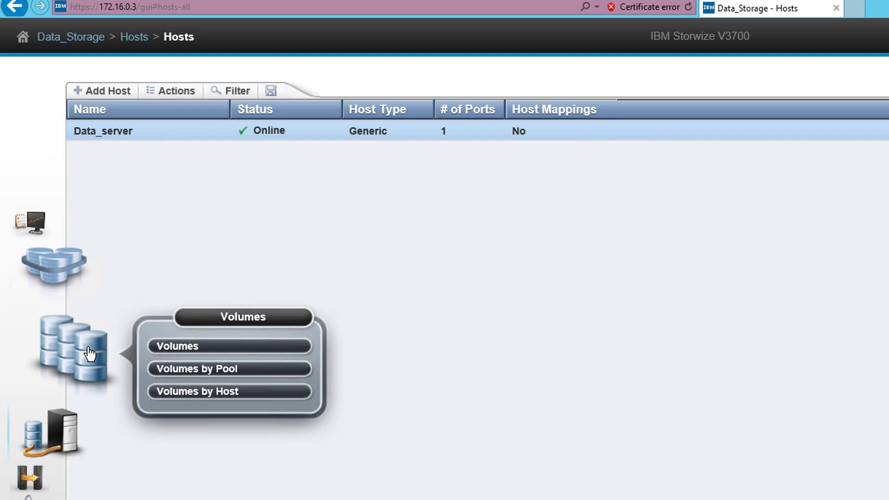
{"action": "left_click", "coordinate": [170, 353]}
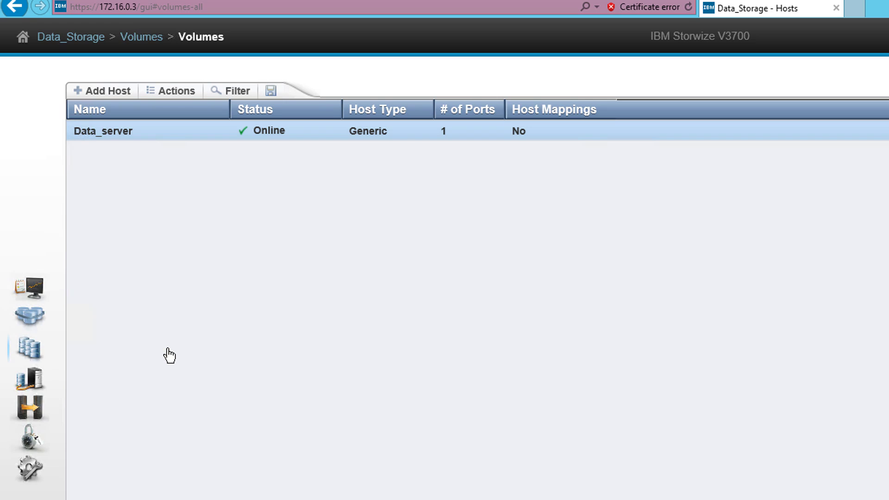